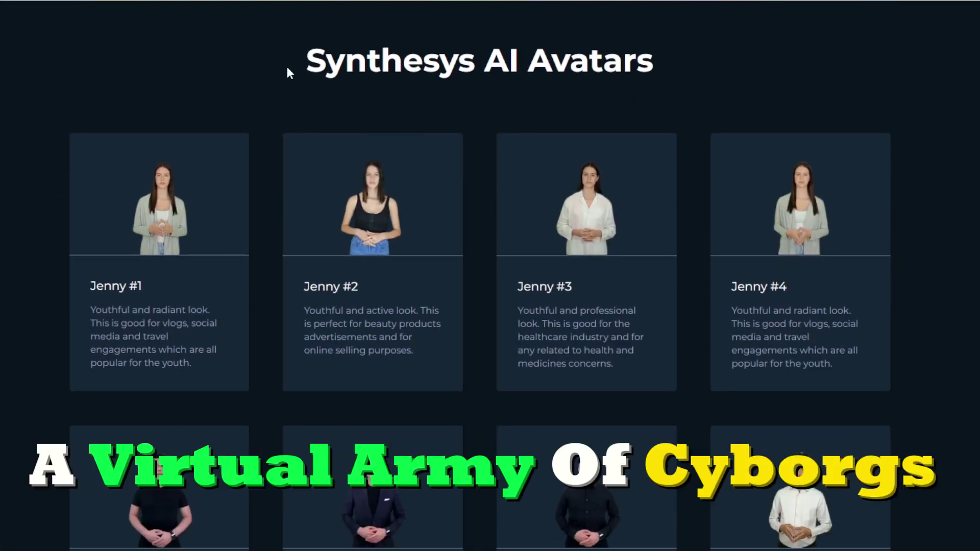
drag(299, 62, 624, 62)
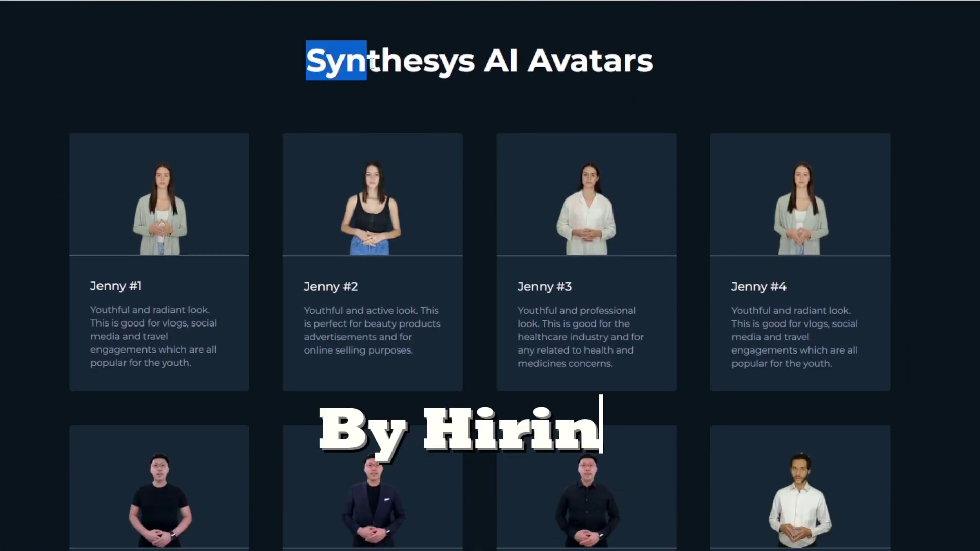
click(679, 62)
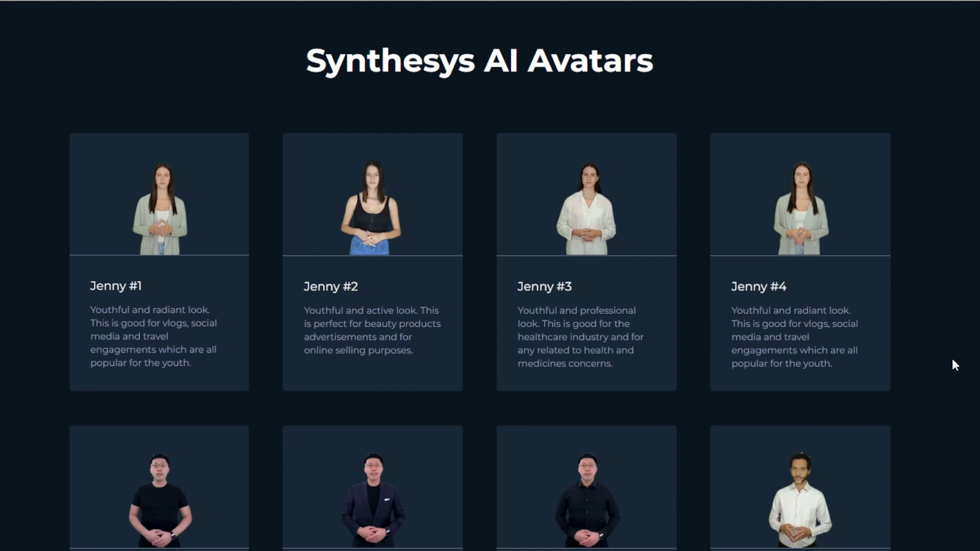
scroll(975, 388, down, 2)
scroll(975, 398, down, 2)
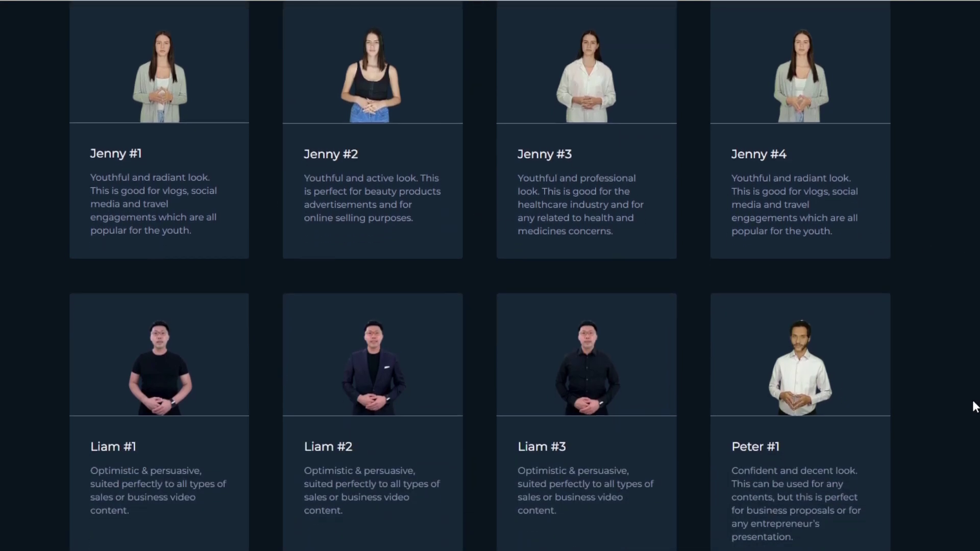
scroll(976, 409, down, 2)
scroll(976, 409, down, 2)
scroll(976, 409, down, 2)
scroll(977, 409, down, 2)
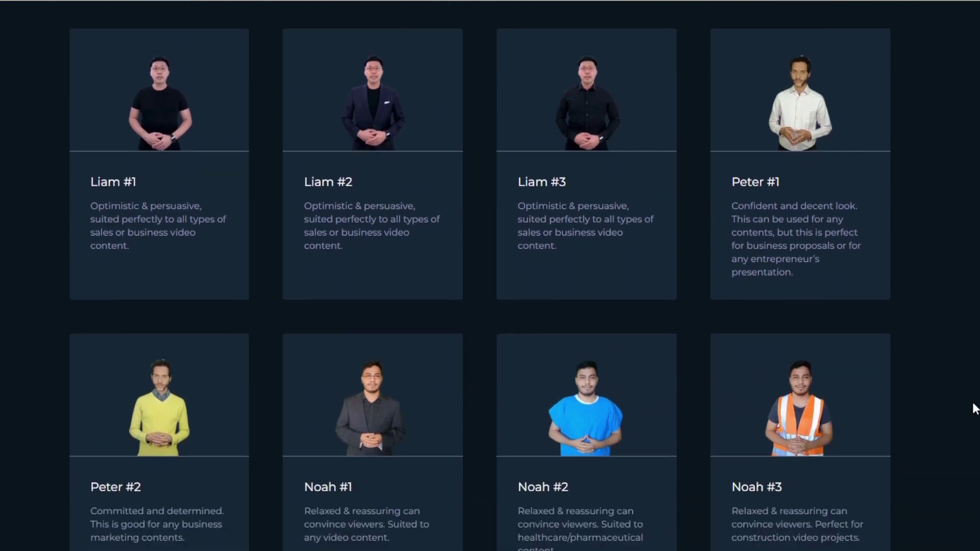
scroll(975, 409, down, 3)
scroll(975, 409, down, 3)
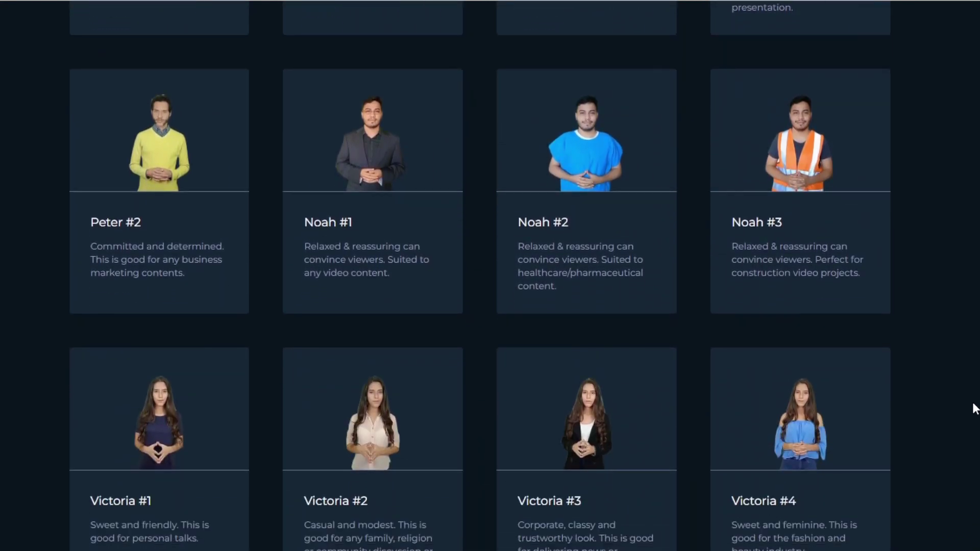
scroll(976, 409, down, 2)
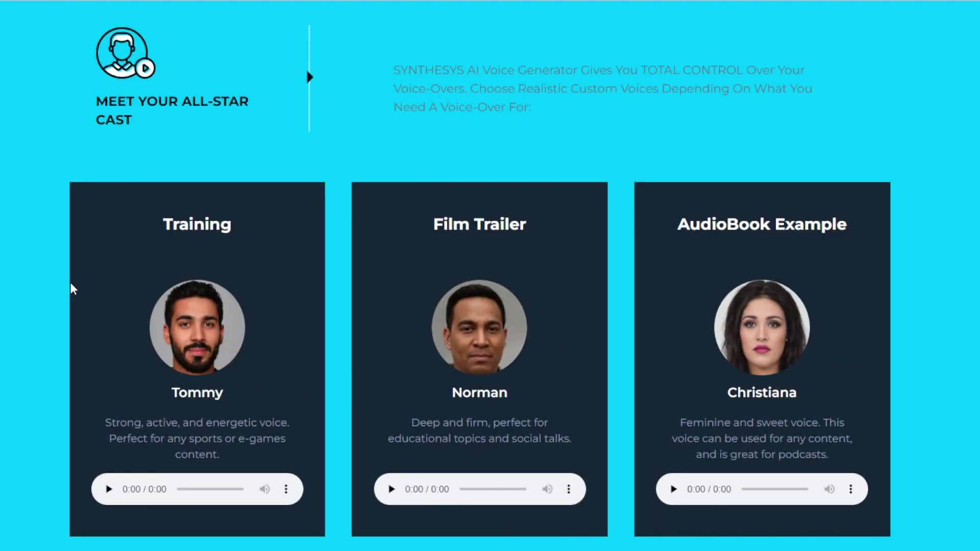
scroll(92, 284, down, 2)
scroll(90, 283, down, 1)
scroll(91, 284, down, 3)
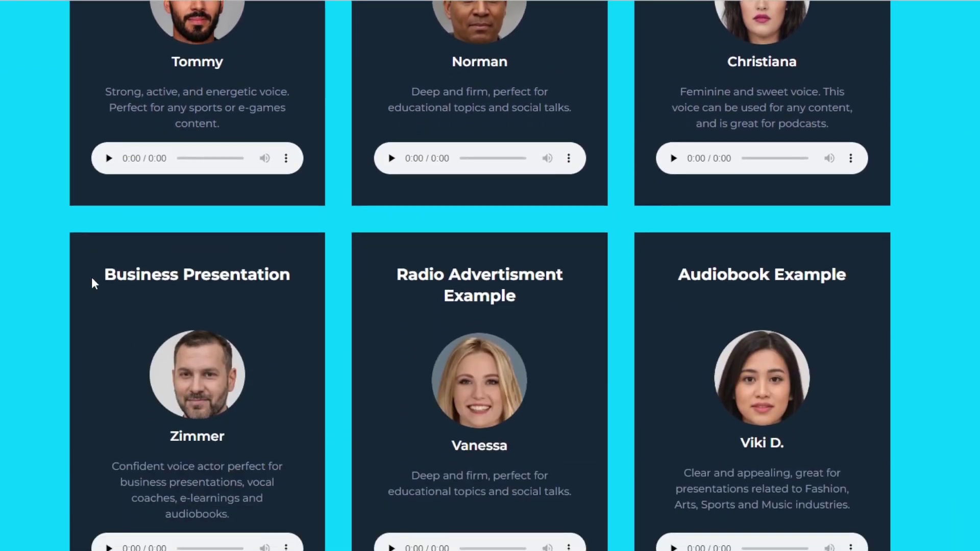
scroll(91, 284, down, 2)
scroll(91, 283, down, 2)
scroll(89, 283, down, 1)
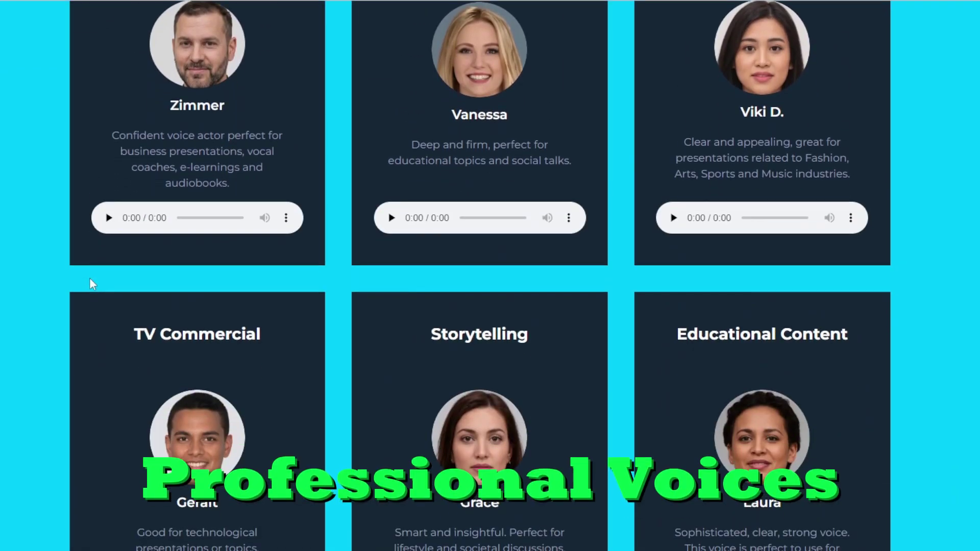
scroll(90, 284, up, 3)
scroll(89, 283, up, 2)
scroll(90, 283, up, 2)
scroll(90, 284, up, 3)
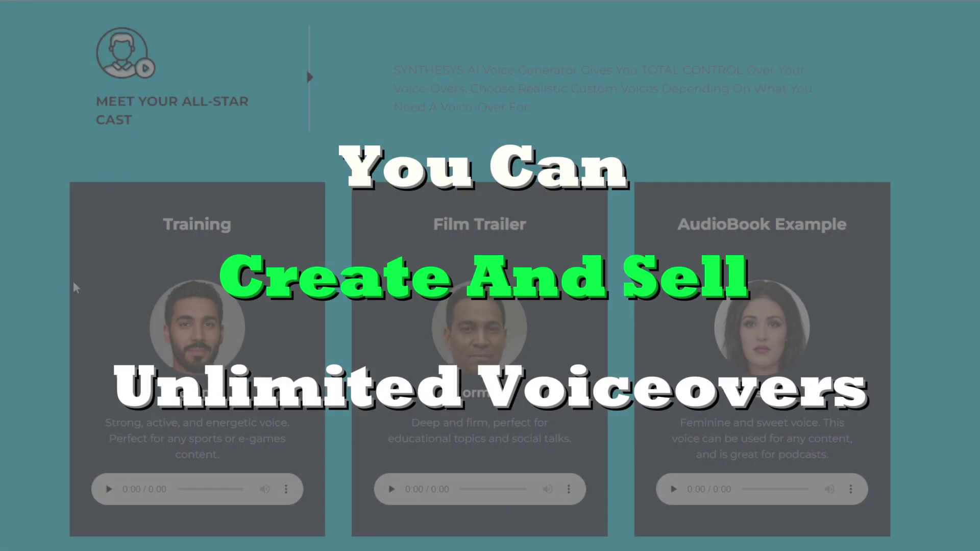
scroll(91, 278, down, 3)
scroll(92, 277, down, 2)
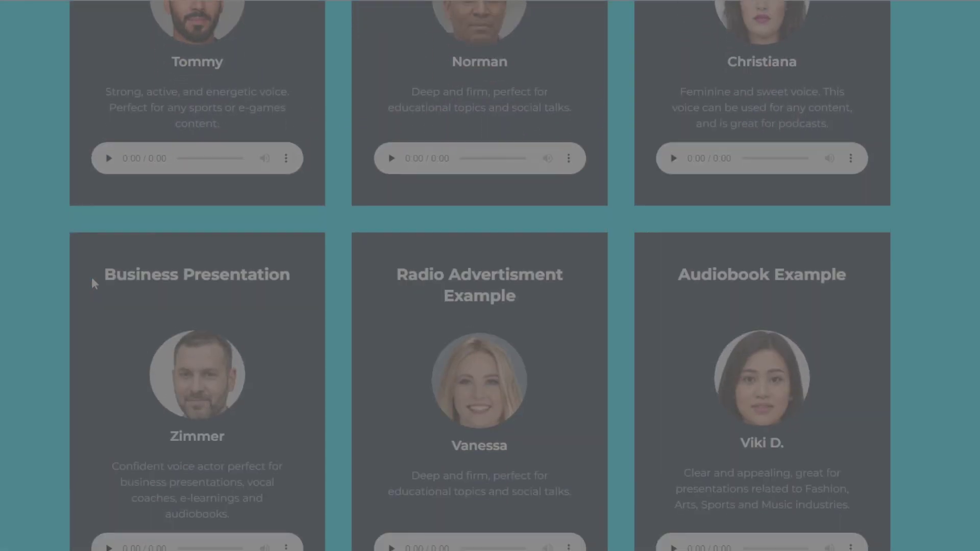
scroll(91, 277, down, 2)
scroll(91, 277, down, 2)
scroll(91, 278, down, 3)
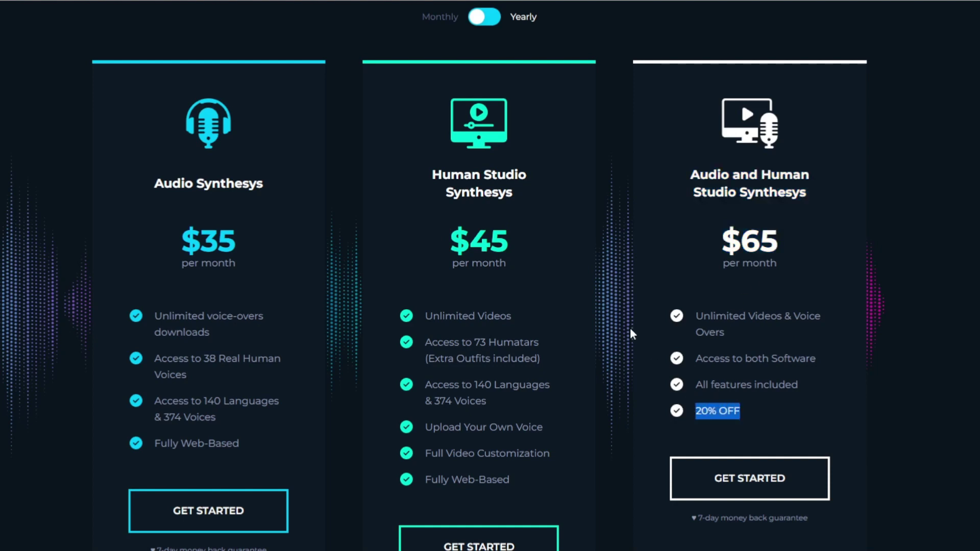
scroll(581, 327, up, 1)
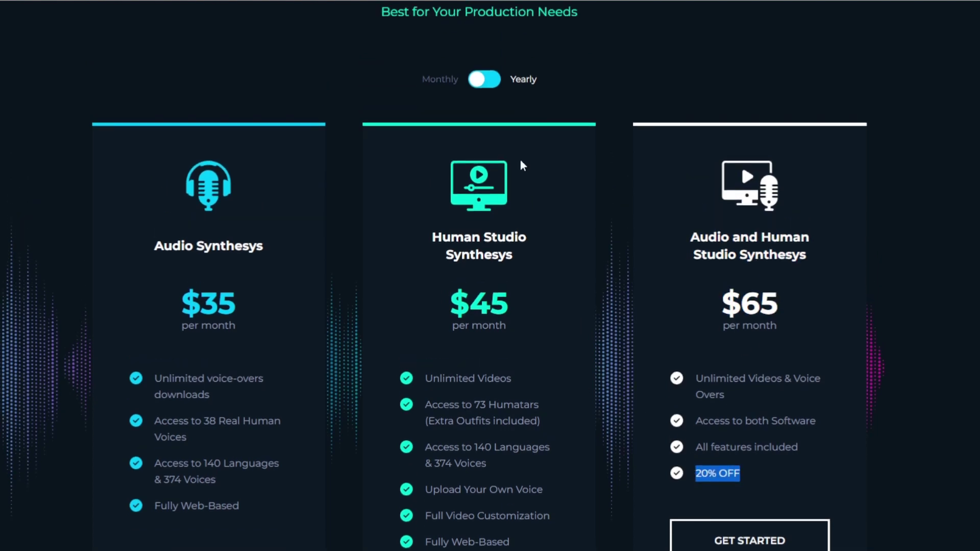
Step: Switch Synthesys plans to yearly billing and highlight the Audio and Human Studio plan's price
click(491, 82)
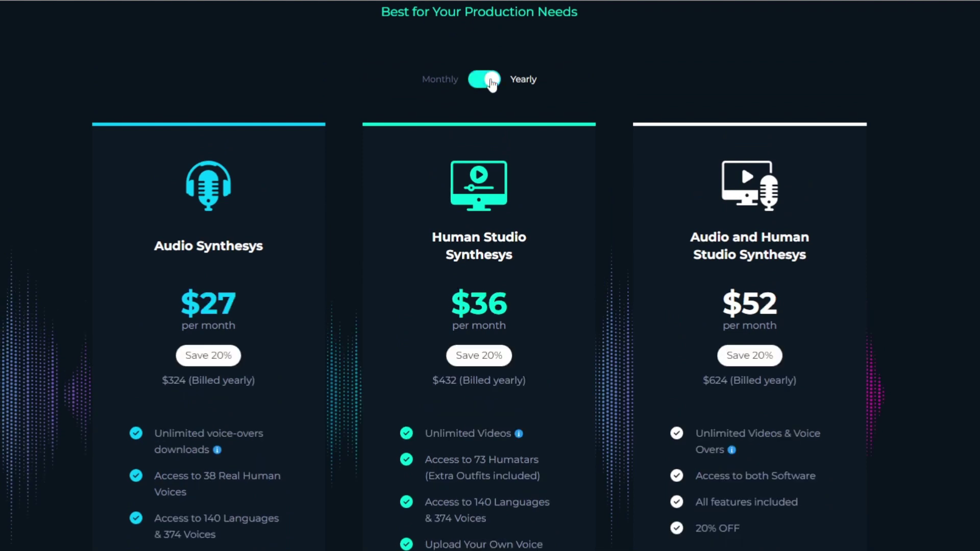
scroll(492, 107, down, 1)
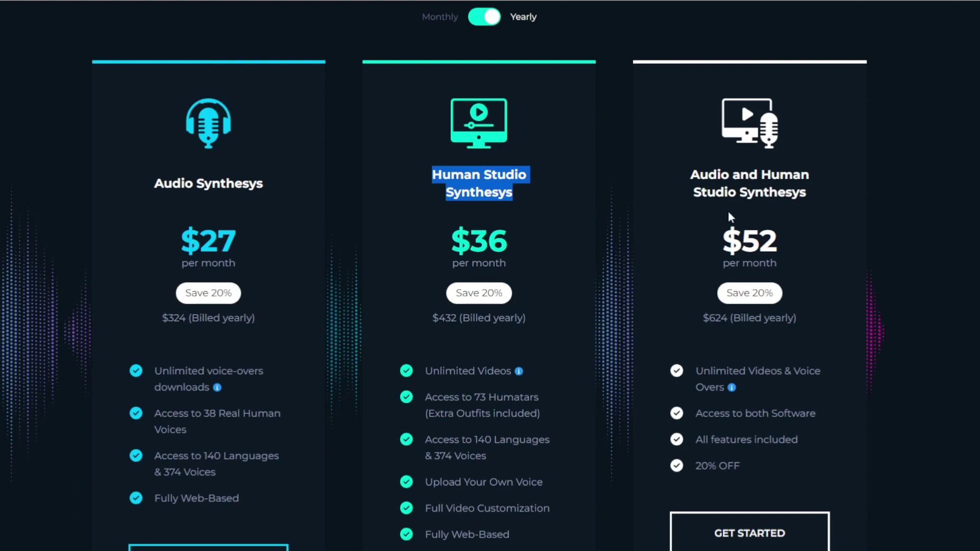
drag(688, 173, 814, 211)
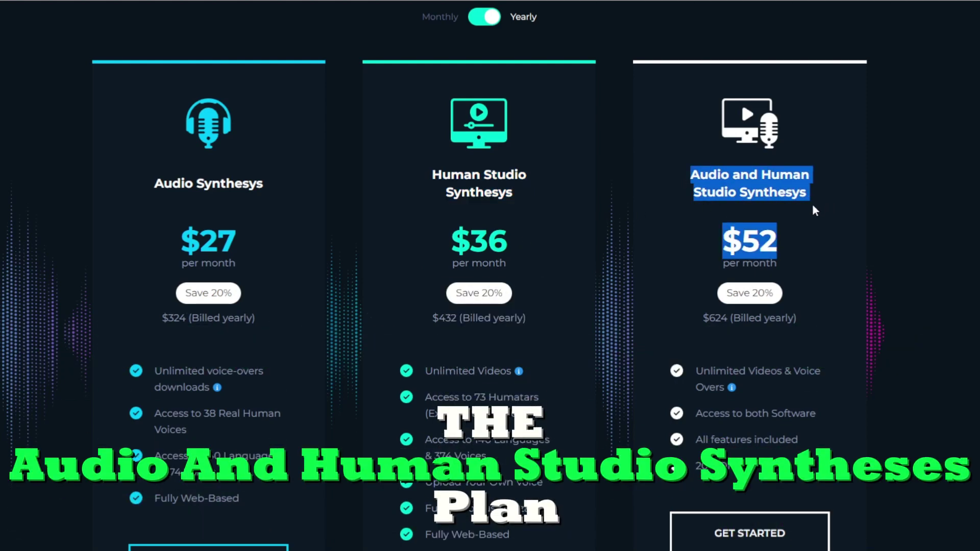
click(701, 321)
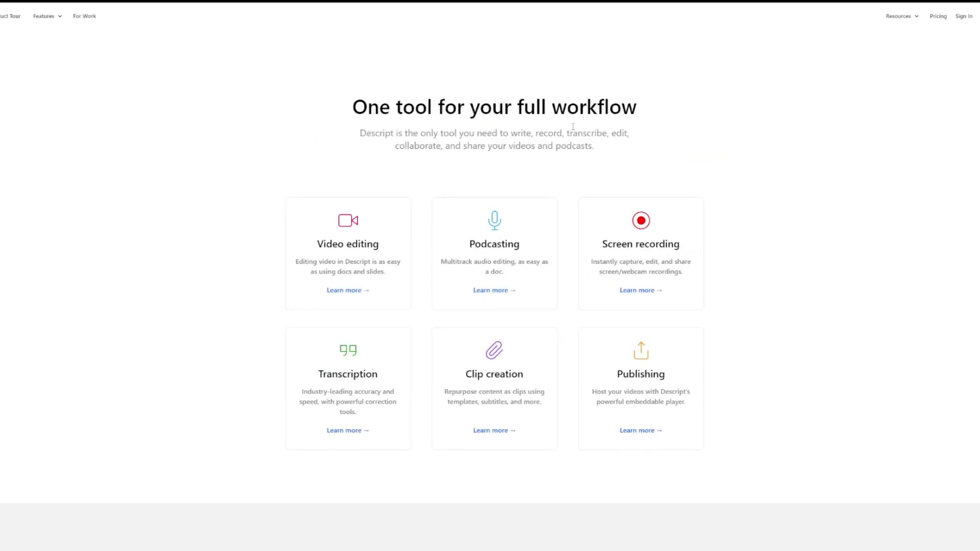
Step: Highlight Descript's 'One tool for your full workflow' and 'Let's show you around' headings, then the download message
drag(391, 107, 366, 146)
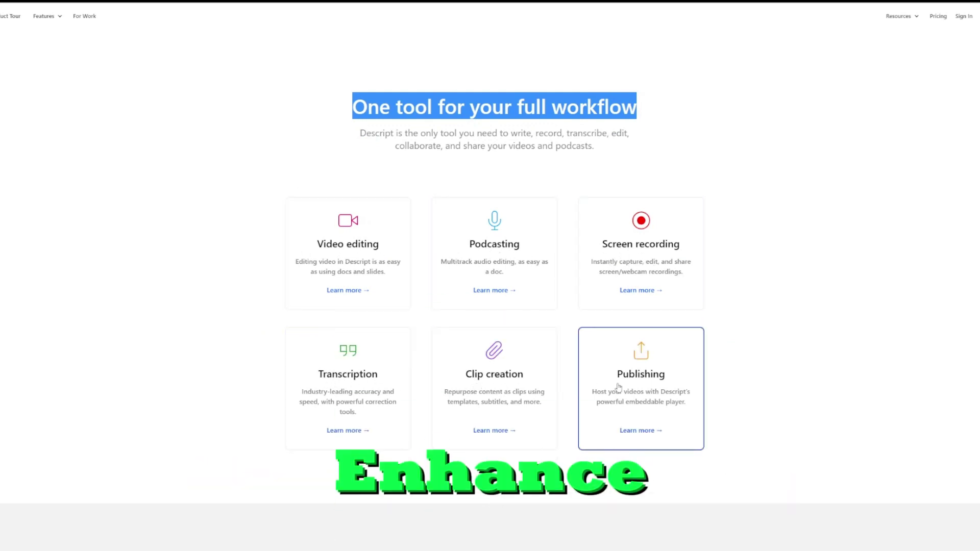
scroll(417, 355, down, 3)
scroll(418, 353, down, 3)
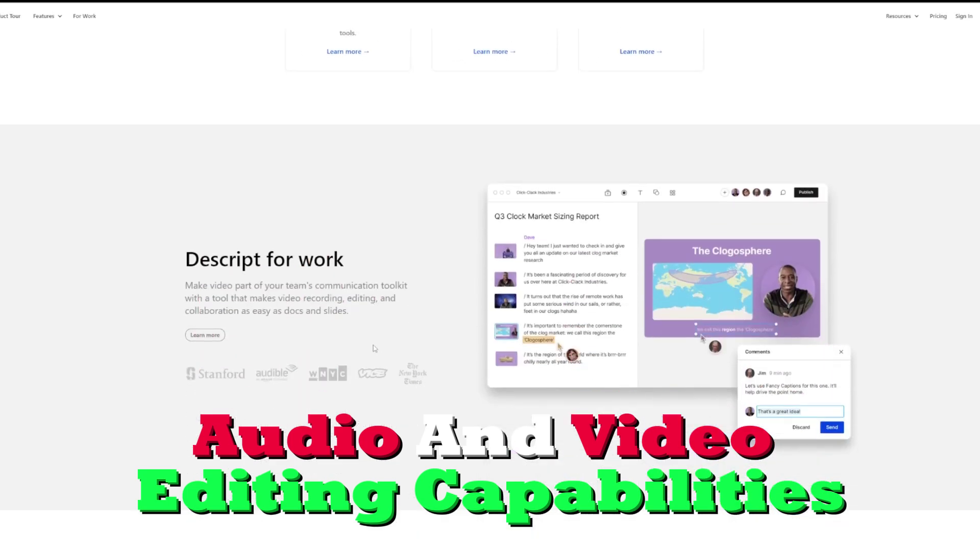
scroll(418, 353, down, 4)
scroll(383, 349, down, 4)
scroll(374, 345, down, 3)
scroll(373, 345, down, 3)
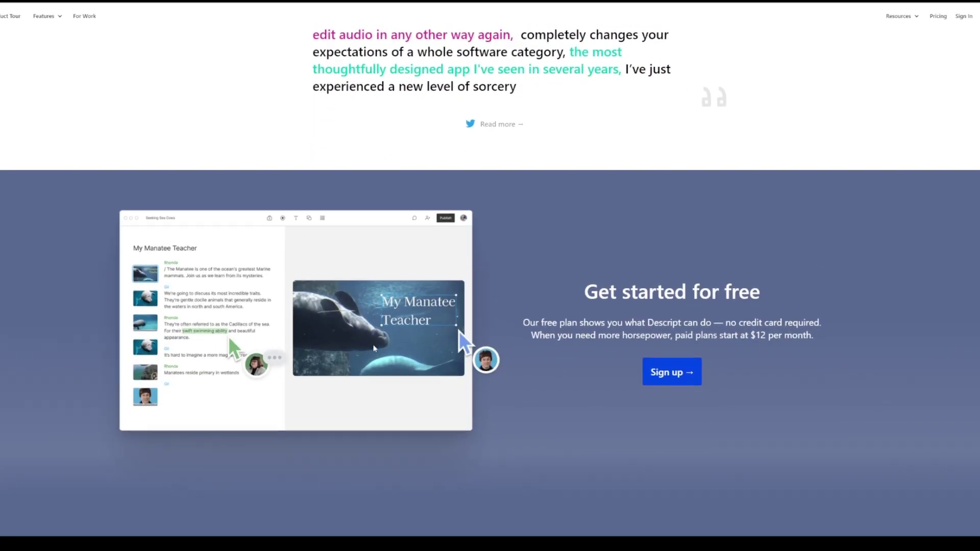
scroll(373, 345, down, 3)
scroll(600, 292, down, 1)
scroll(600, 292, down, 4)
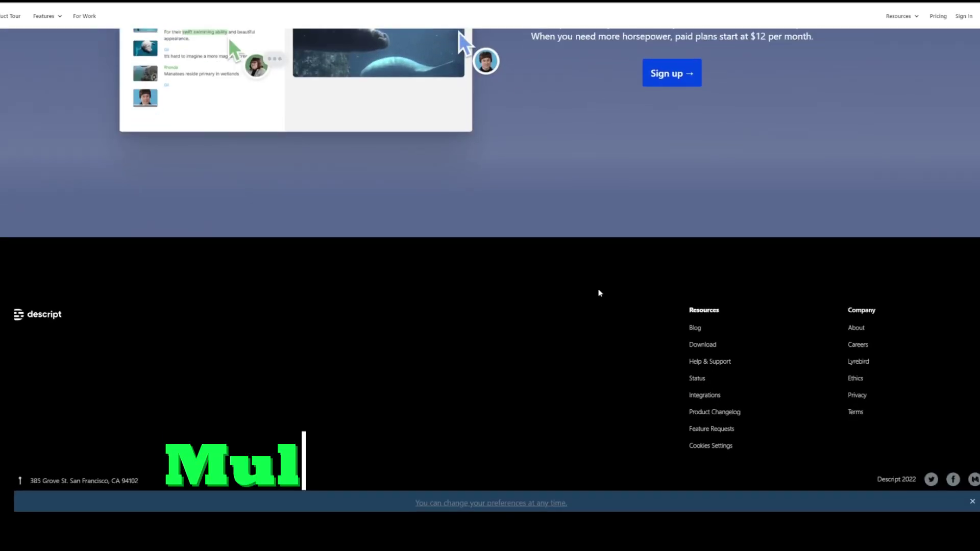
scroll(599, 291, up, 3)
scroll(692, 33, up, 10)
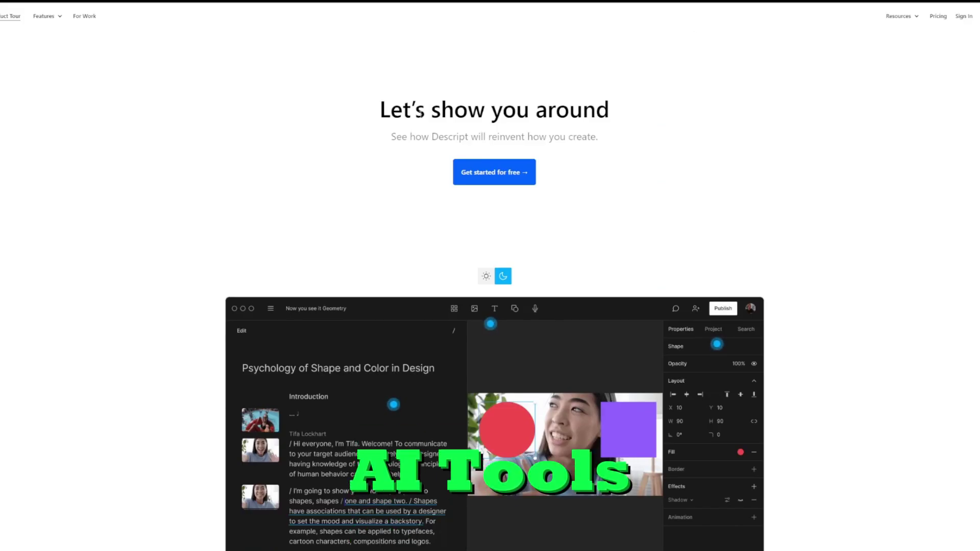
drag(375, 114, 676, 121)
scroll(630, 166, down, 3)
scroll(536, 230, down, 2)
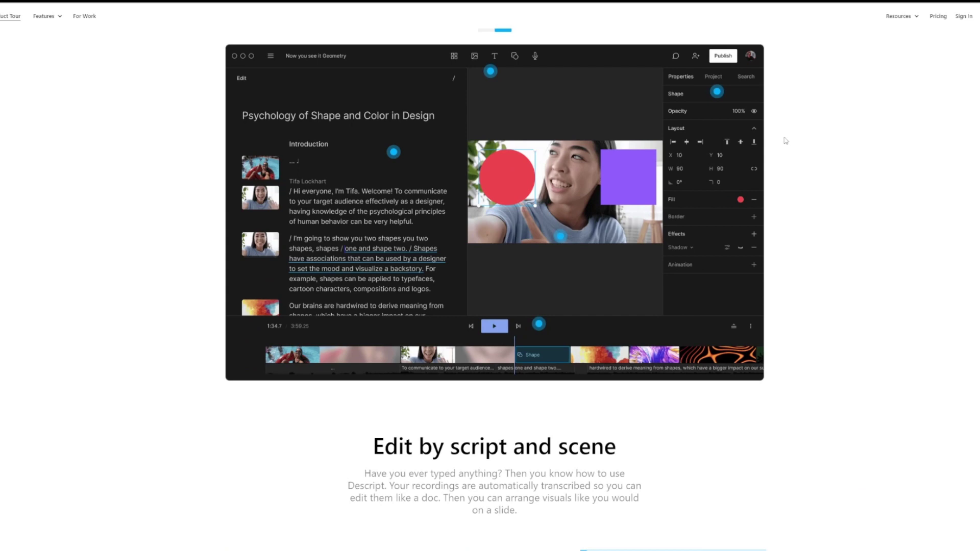
scroll(784, 141, down, 3)
scroll(786, 140, down, 2)
drag(372, 109, 621, 115)
scroll(798, 217, down, 1)
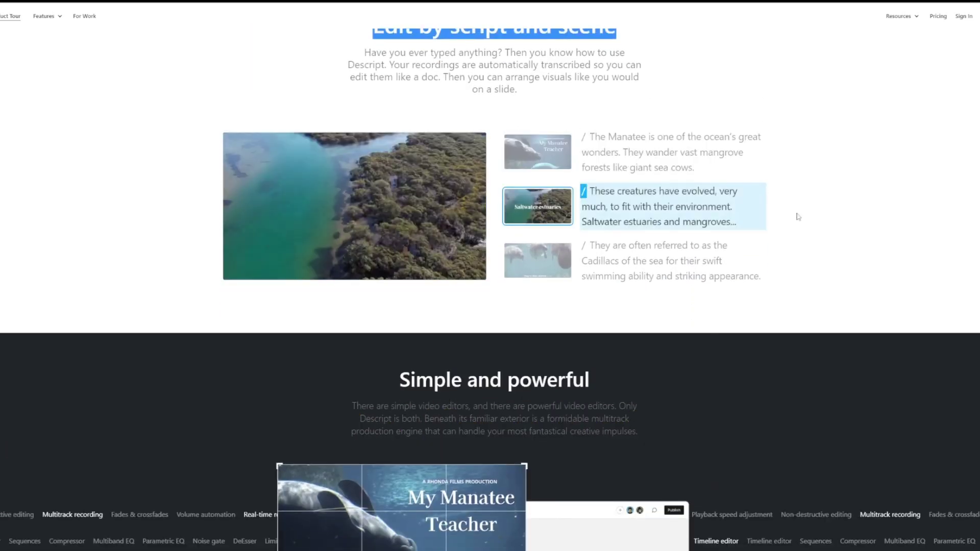
scroll(797, 216, down, 2)
scroll(824, 269, down, 3)
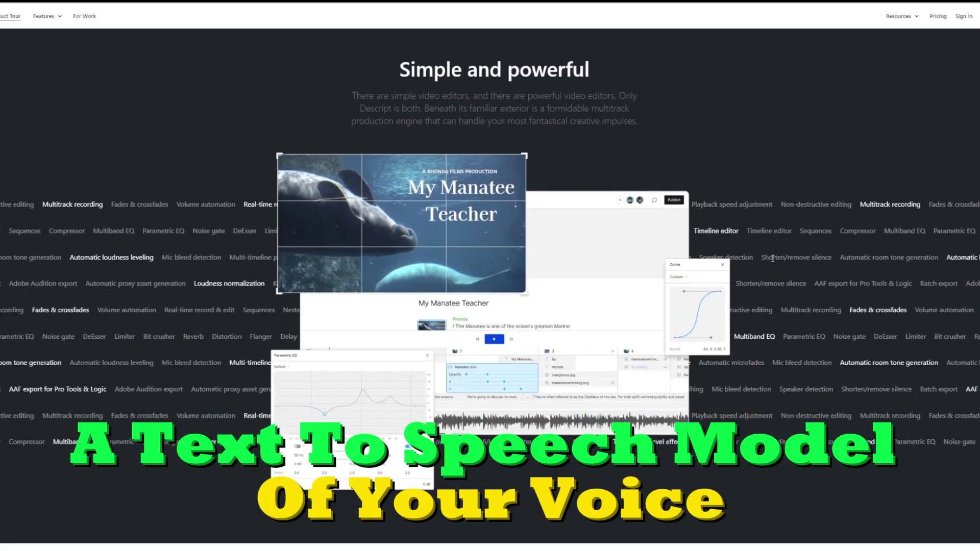
scroll(774, 259, down, 1)
click(707, 118)
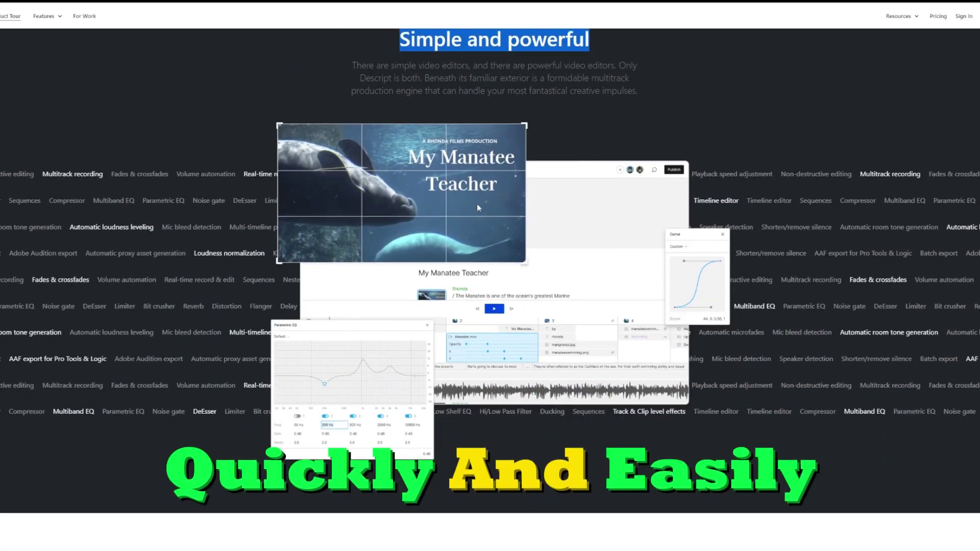
scroll(477, 204, down, 5)
drag(292, 158, 707, 141)
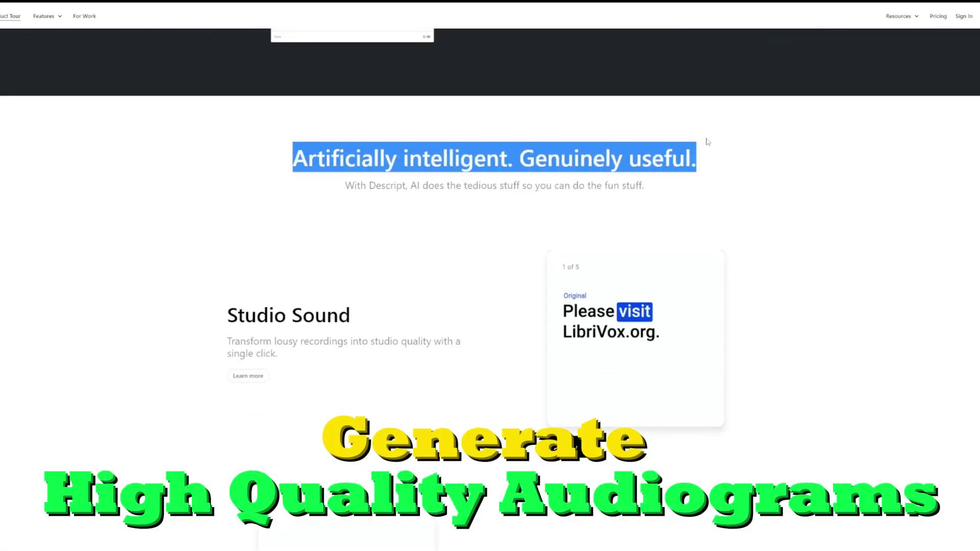
scroll(537, 226, down, 3)
scroll(537, 226, down, 3)
scroll(538, 226, down, 3)
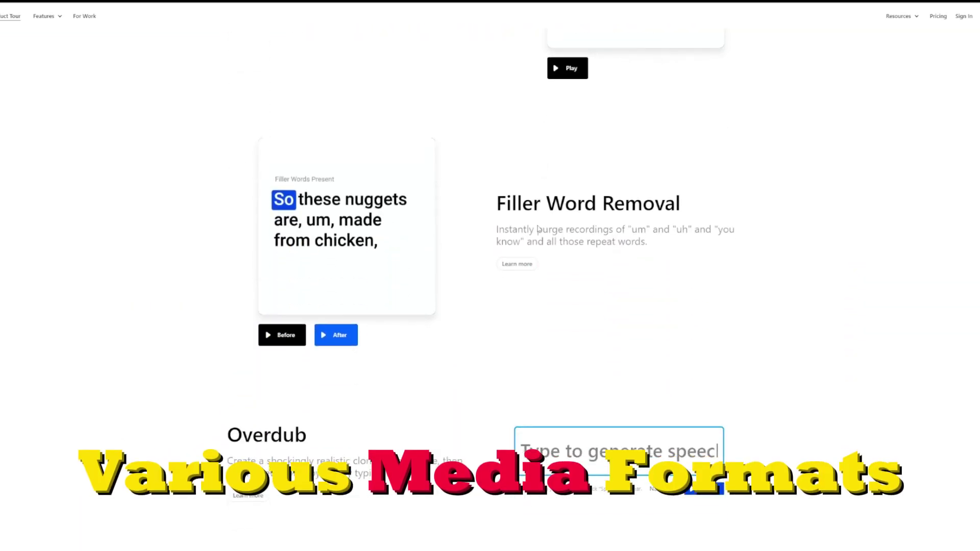
scroll(538, 230, down, 3)
scroll(538, 230, down, 3)
scroll(538, 230, down, 3)
scroll(537, 230, down, 3)
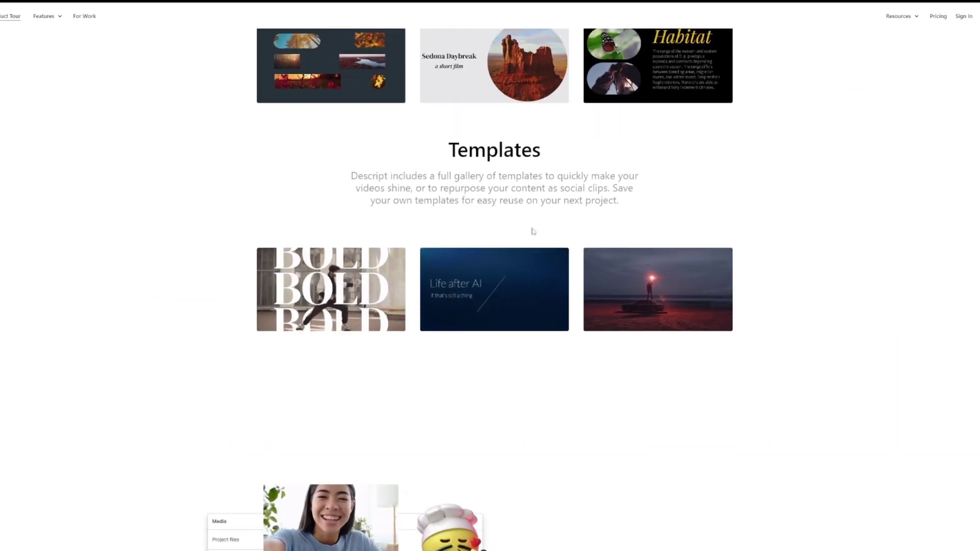
scroll(533, 231, down, 3)
scroll(797, 236, down, 3)
scroll(797, 237, down, 3)
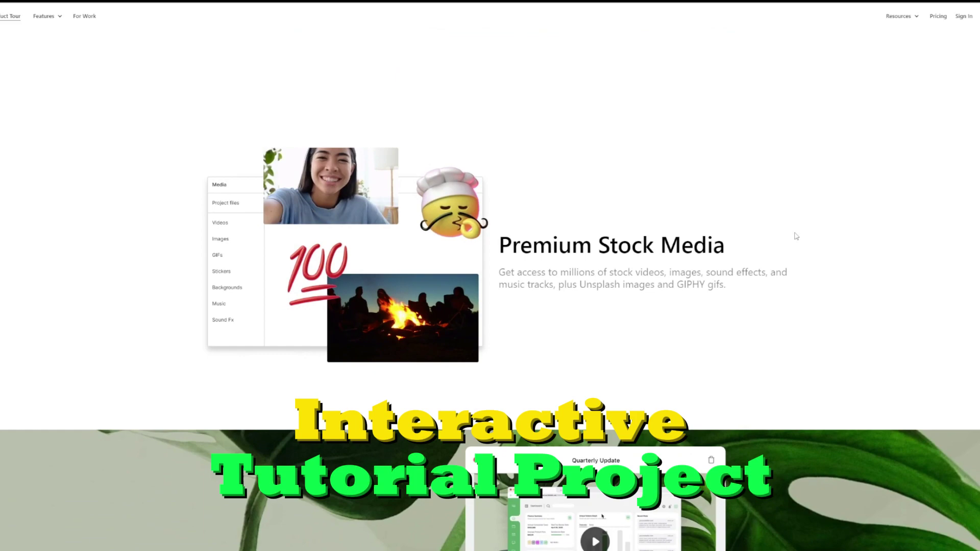
scroll(796, 236, down, 3)
scroll(793, 232, down, 3)
scroll(793, 233, down, 3)
scroll(790, 232, down, 3)
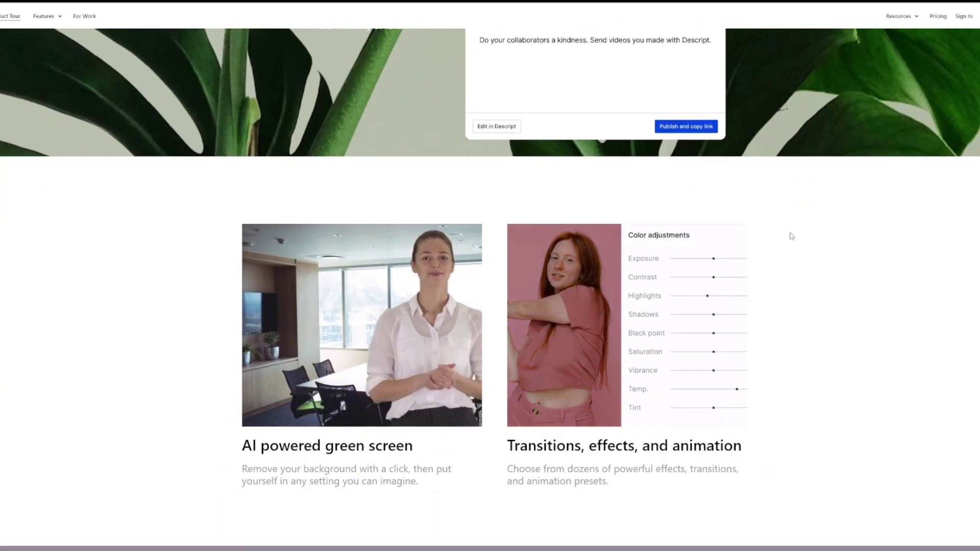
scroll(792, 237, down, 2)
scroll(791, 236, down, 5)
scroll(779, 237, down, 3)
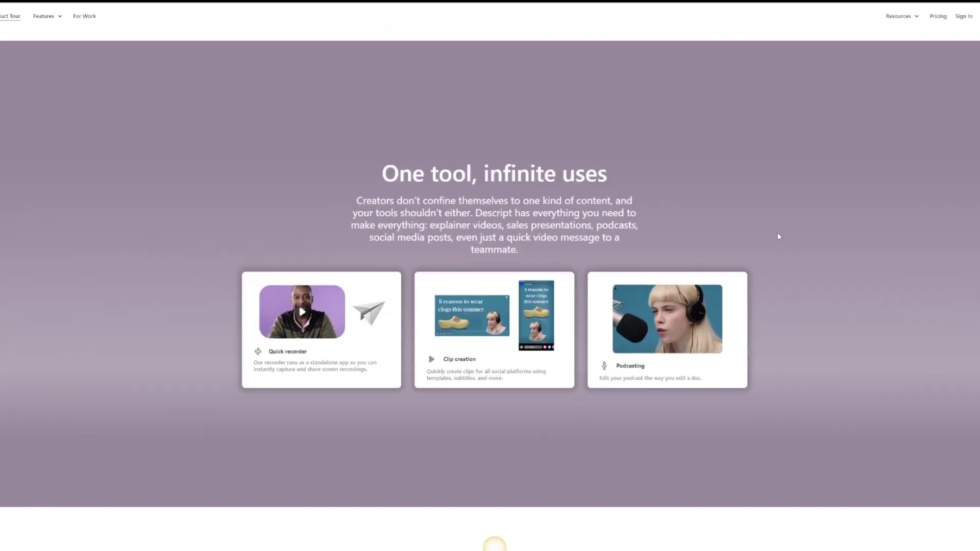
drag(375, 174, 651, 178)
scroll(651, 178, down, 3)
scroll(649, 184, down, 3)
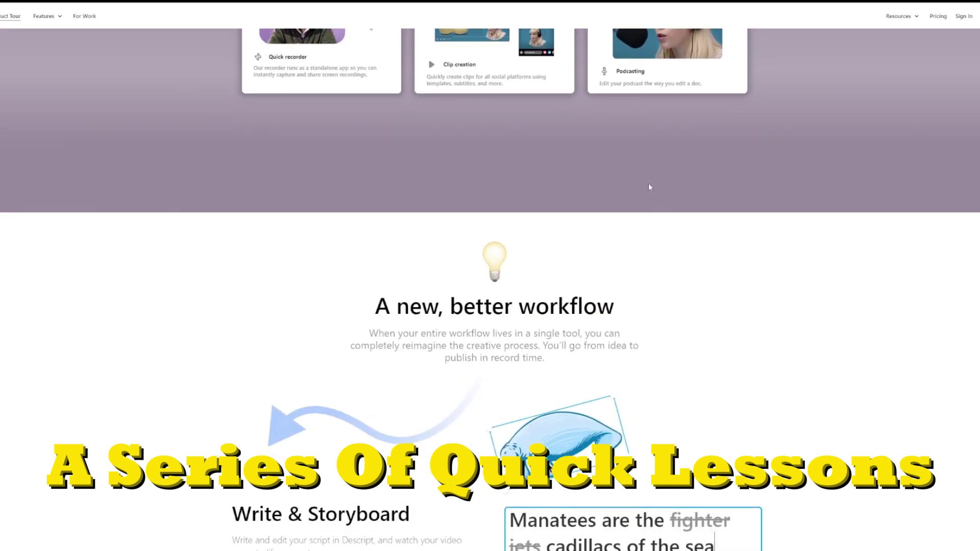
scroll(649, 183, down, 3)
scroll(659, 192, down, 2)
scroll(830, 222, down, 3)
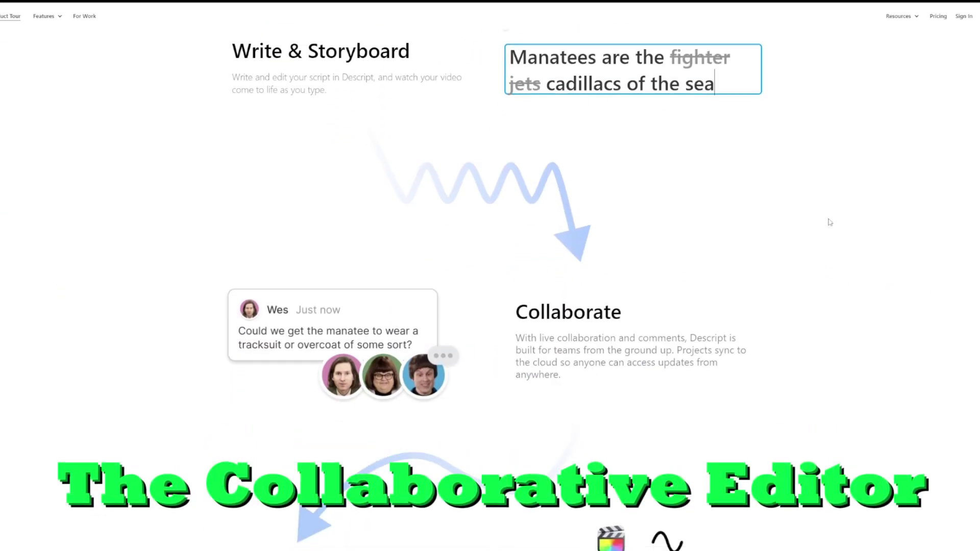
scroll(830, 222, down, 4)
scroll(827, 222, down, 2)
scroll(823, 224, down, 2)
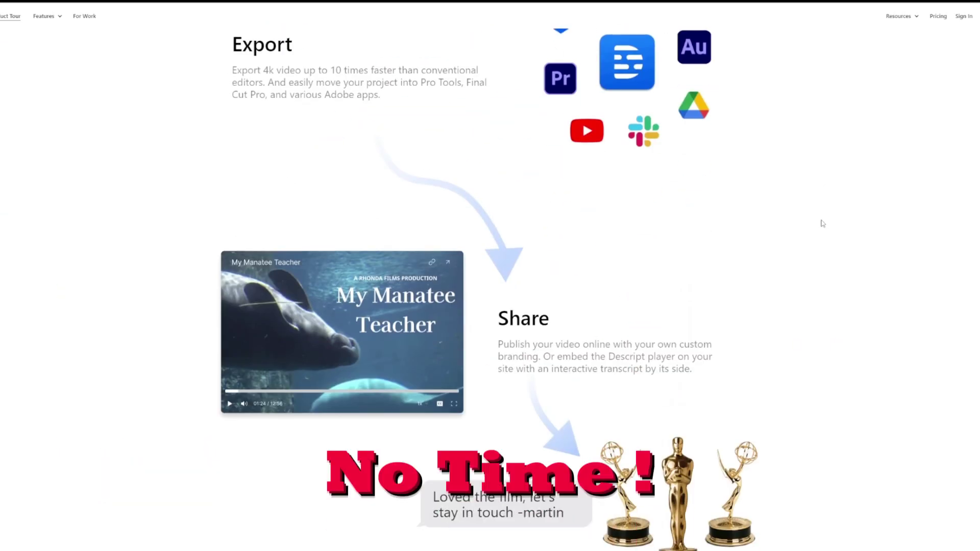
scroll(823, 223, down, 3)
scroll(812, 229, down, 3)
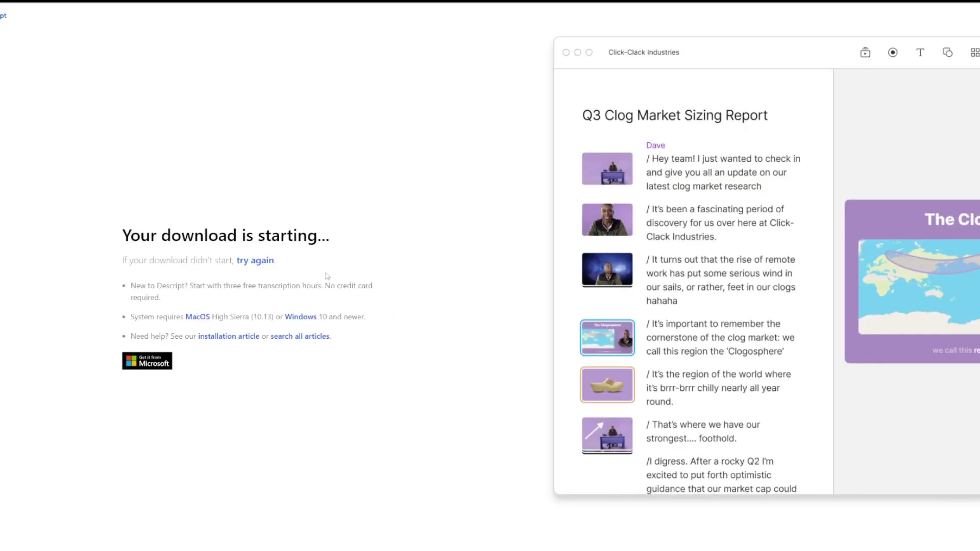
drag(123, 236, 339, 240)
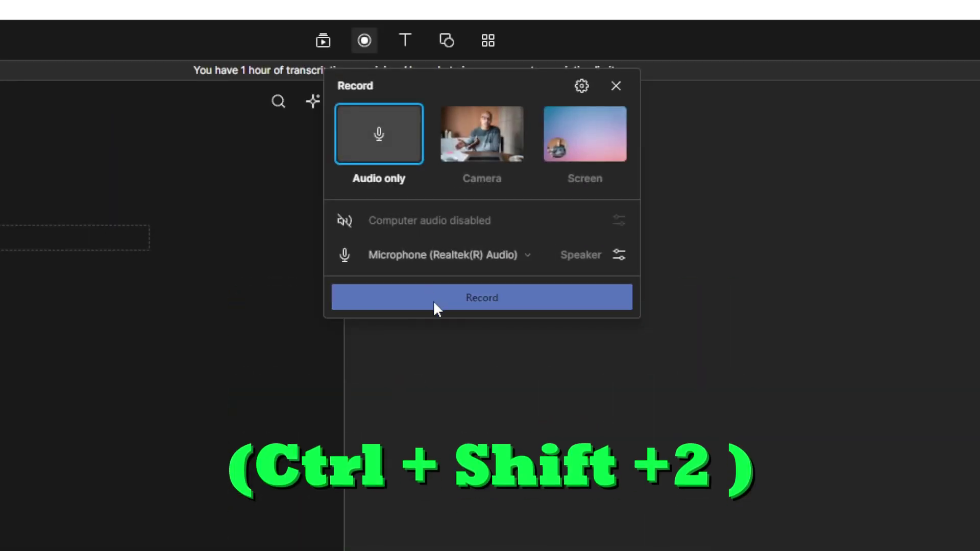
Step: Change the Record panel source from Camera to Screen and start recording
click(496, 135)
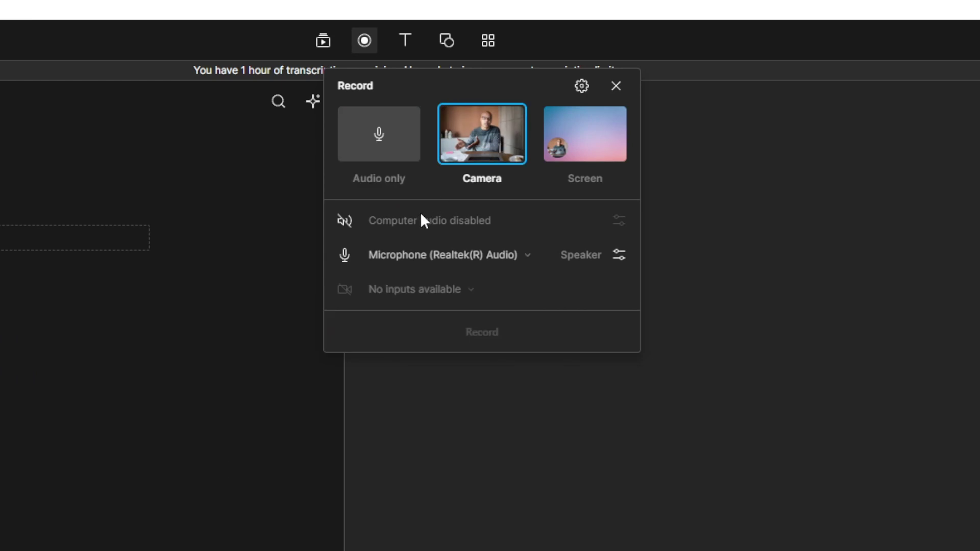
click(582, 153)
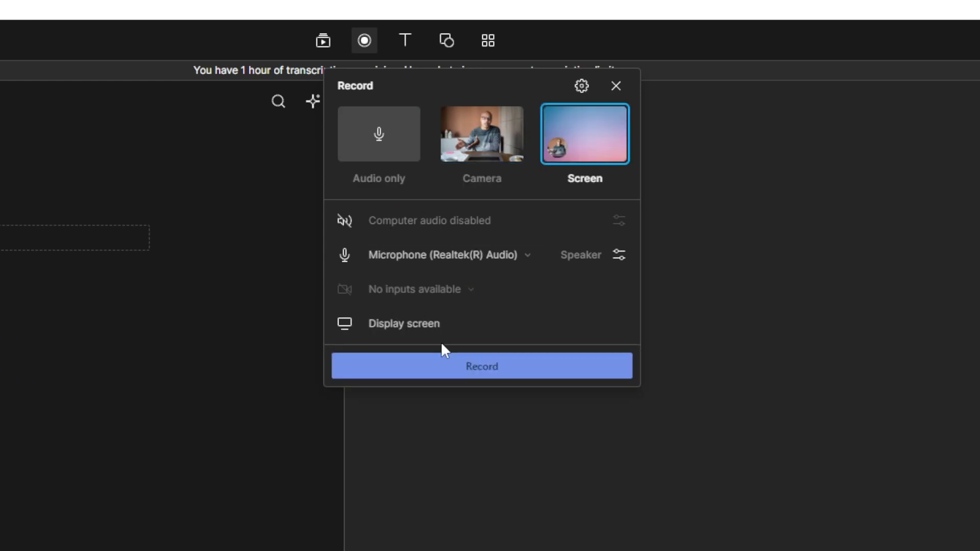
click(492, 370)
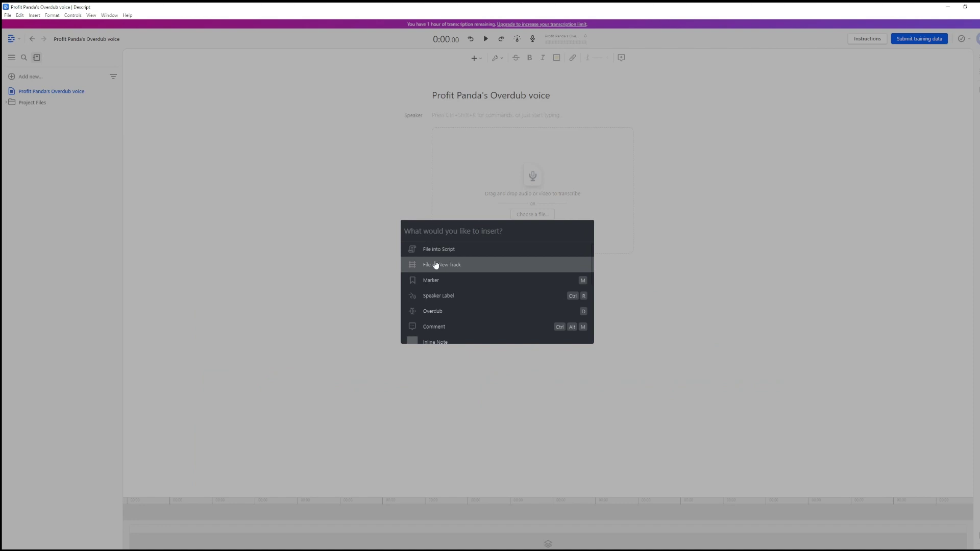
scroll(443, 321, down, 1)
scroll(444, 335, down, 3)
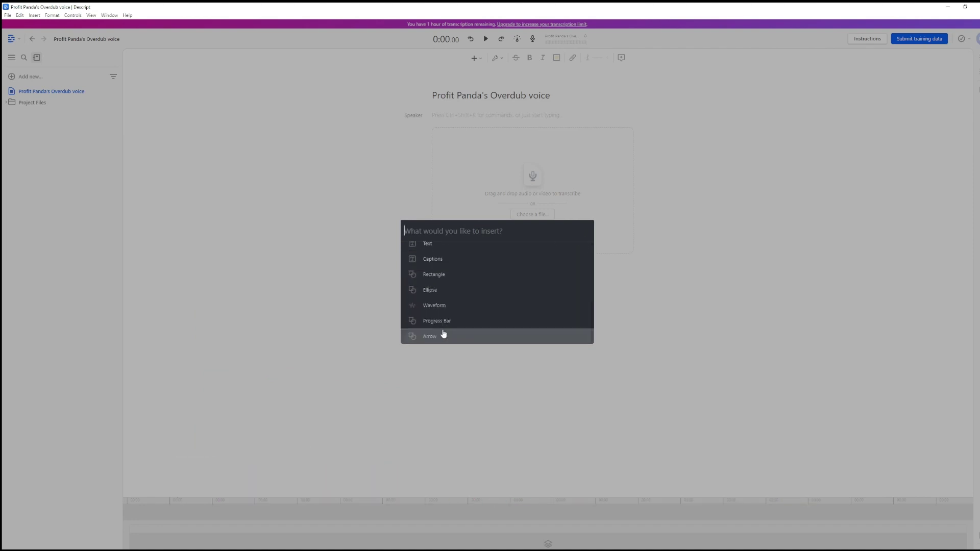
scroll(443, 334, up, 2)
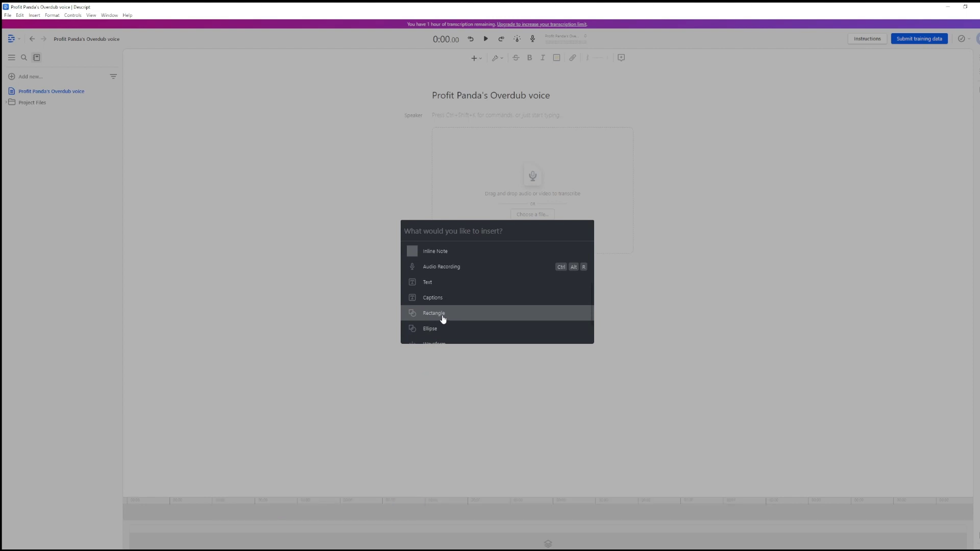
scroll(443, 321, up, 2)
scroll(442, 318, up, 3)
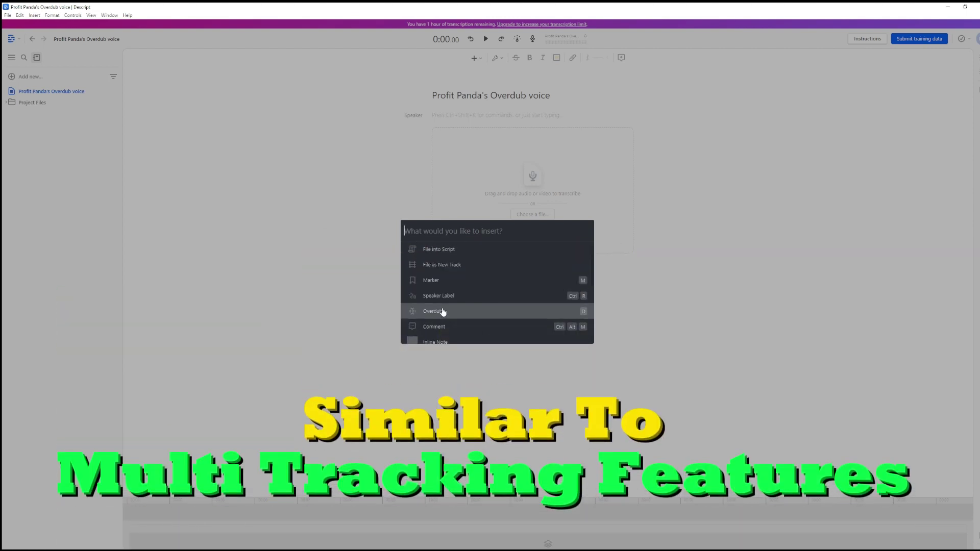
Step: Dismiss the list of insertable items by clicking outside it
click(386, 162)
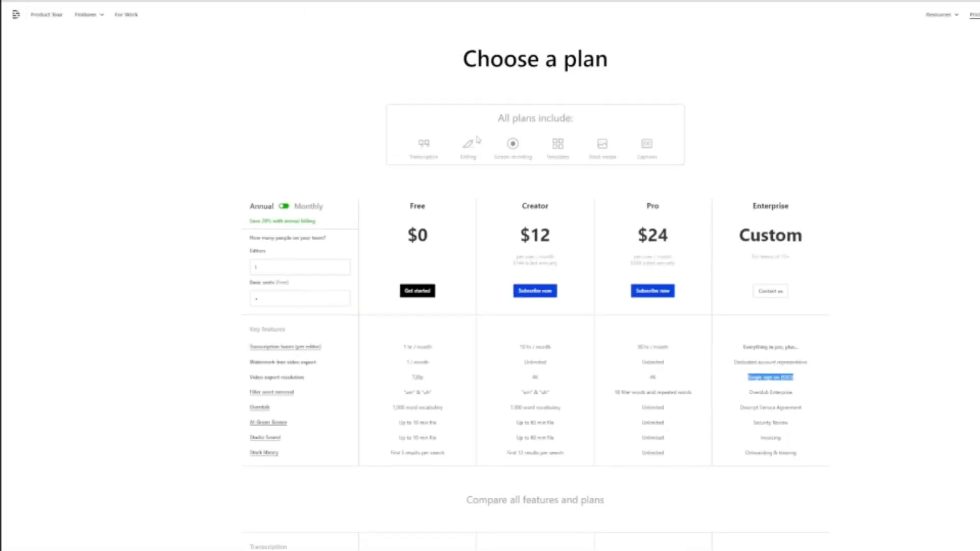
Step: Highlight the Free, Creator ($12), Pro ($24, 30 hr/month) and Enterprise (Custom) plan details
drag(408, 207, 450, 210)
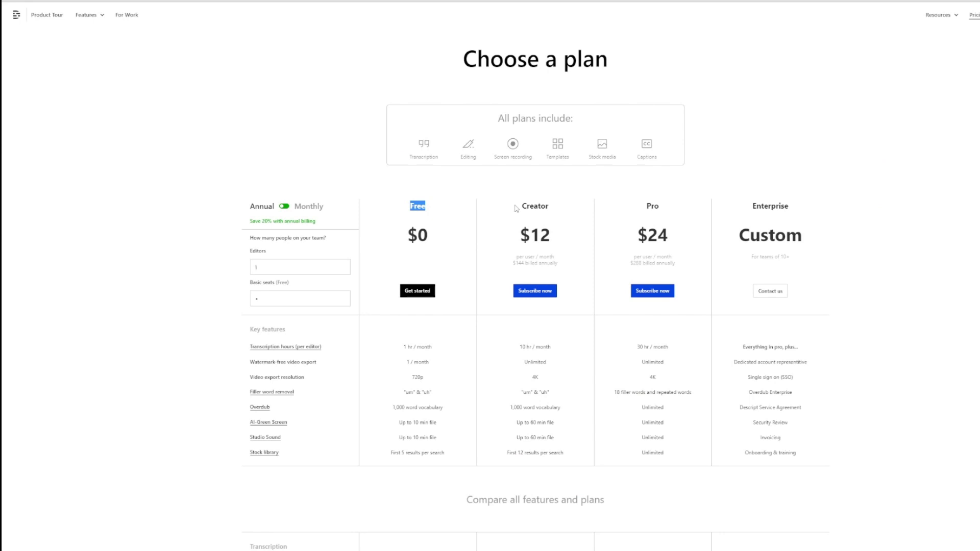
drag(516, 208, 568, 213)
drag(520, 236, 556, 242)
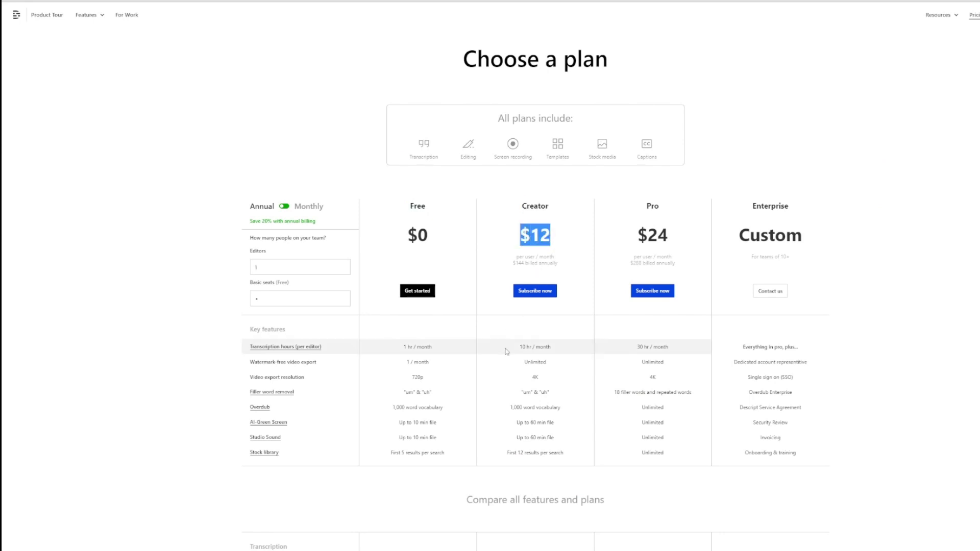
drag(515, 347, 529, 348)
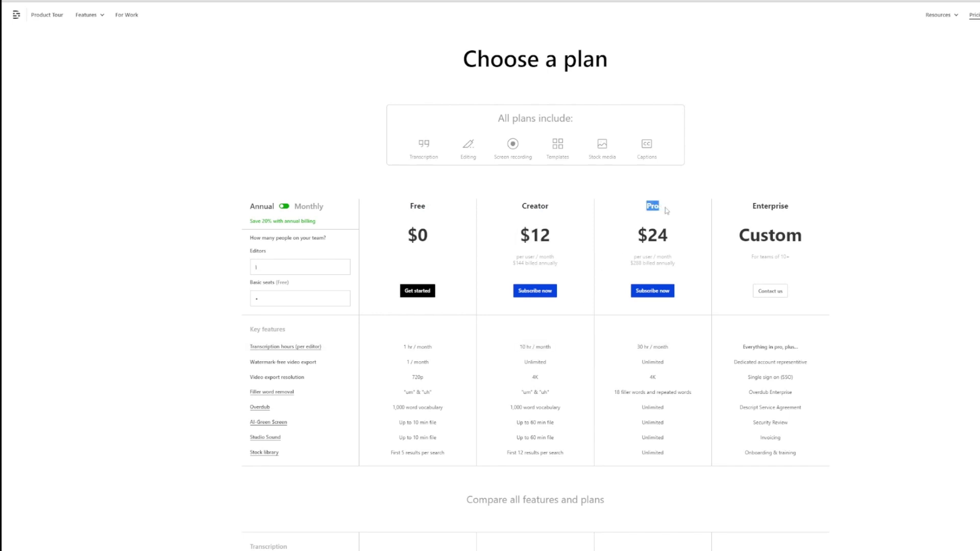
drag(633, 238, 659, 237)
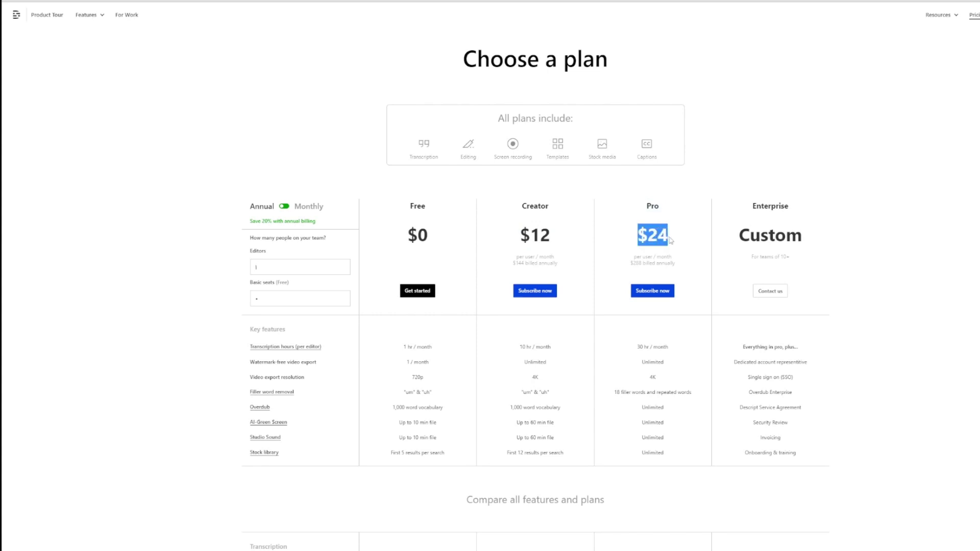
drag(634, 348, 679, 350)
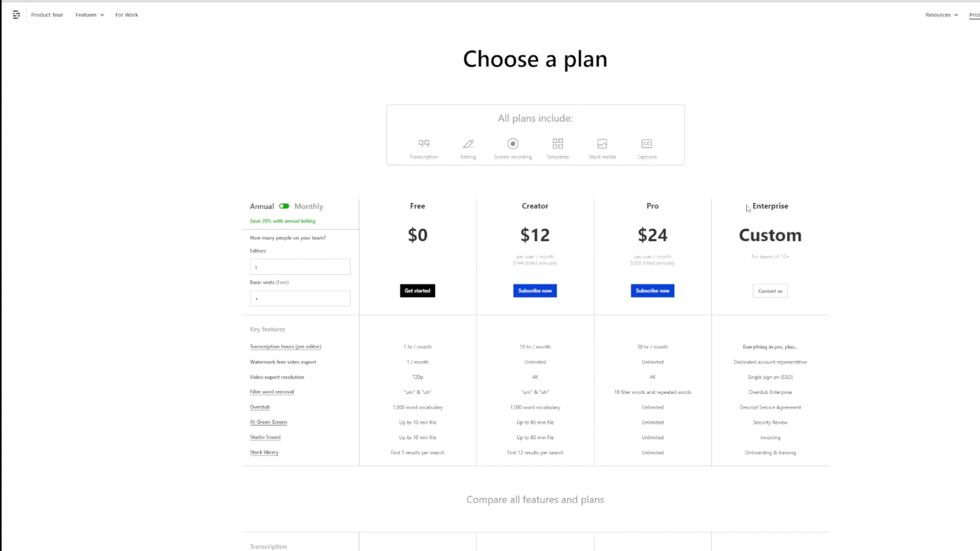
drag(748, 207, 802, 209)
drag(738, 239, 803, 236)
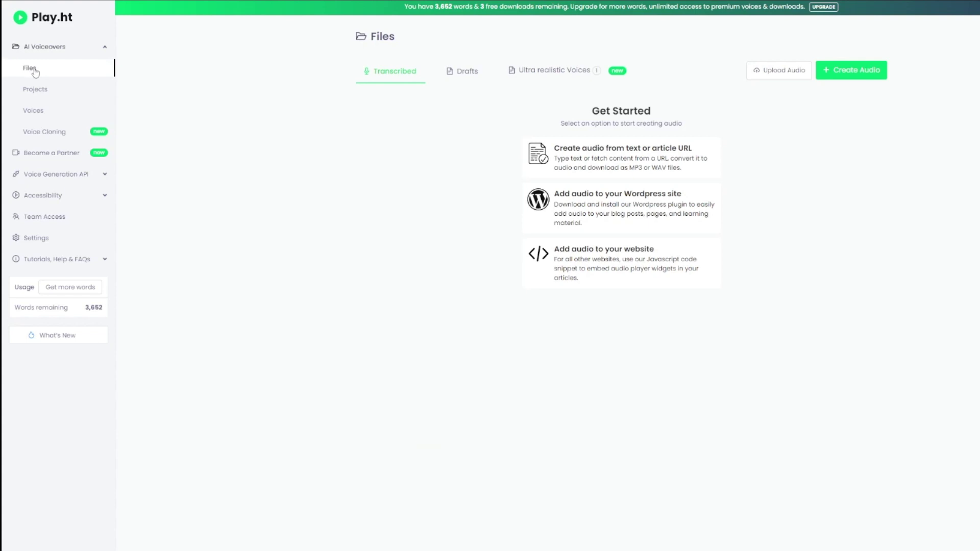
Step: Visit Projects and Voice Cloning, expand Voice Generation API and Accessibility, then view Settings
click(44, 91)
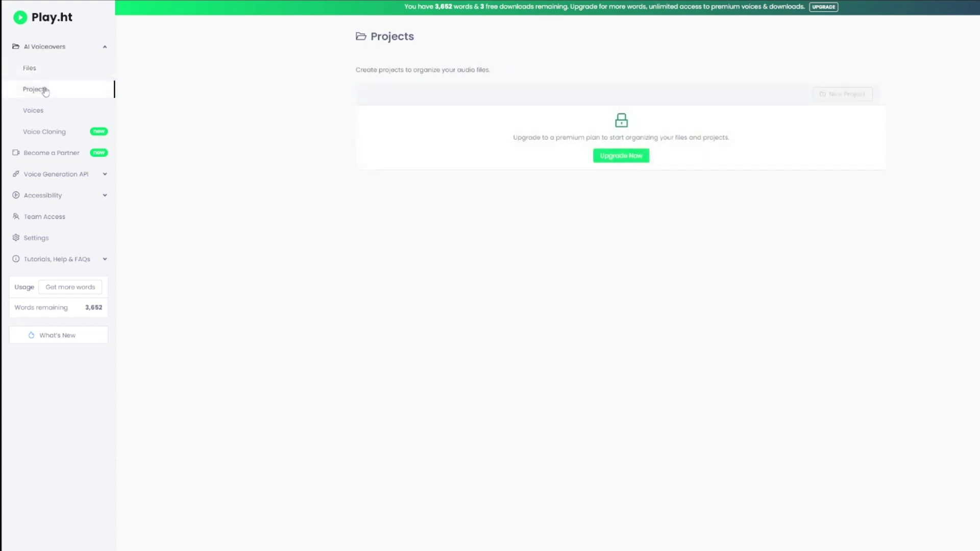
click(37, 132)
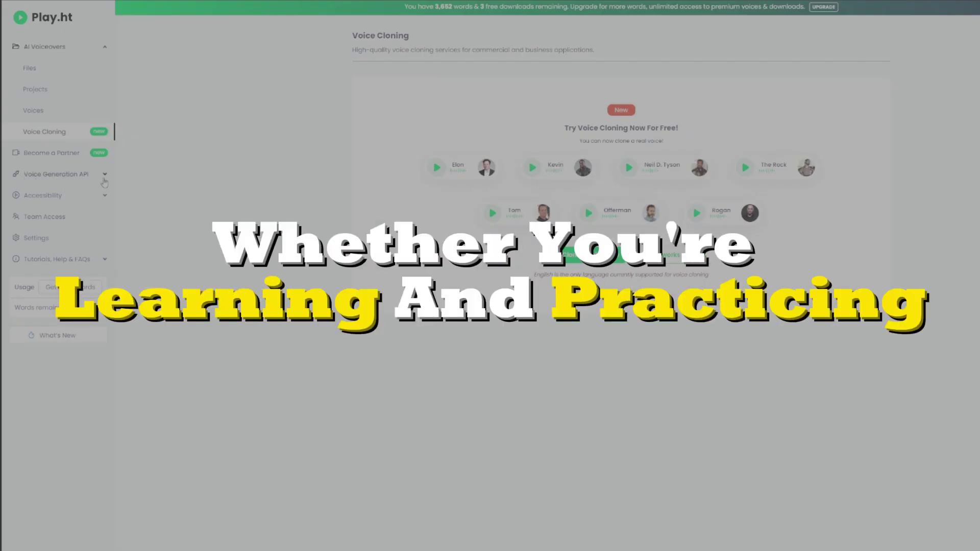
click(55, 174)
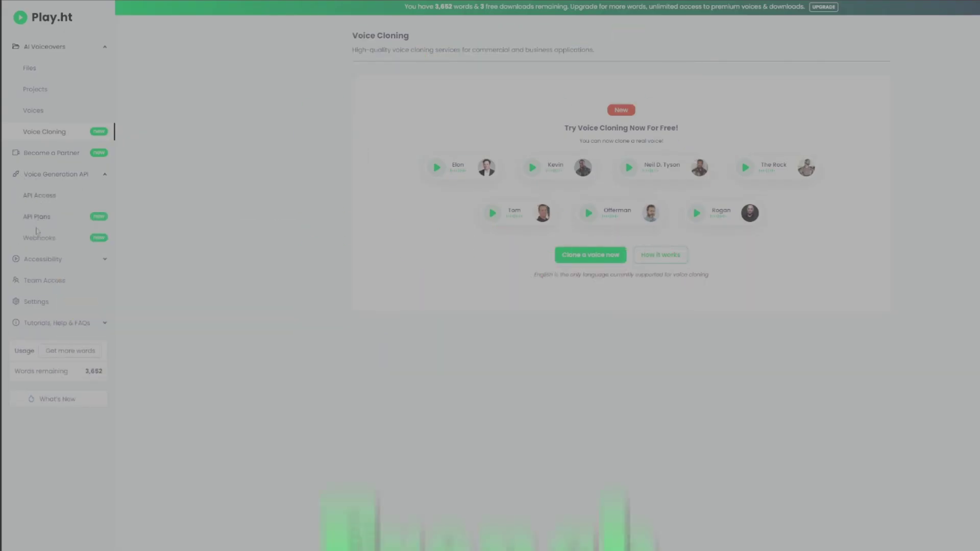
click(43, 259)
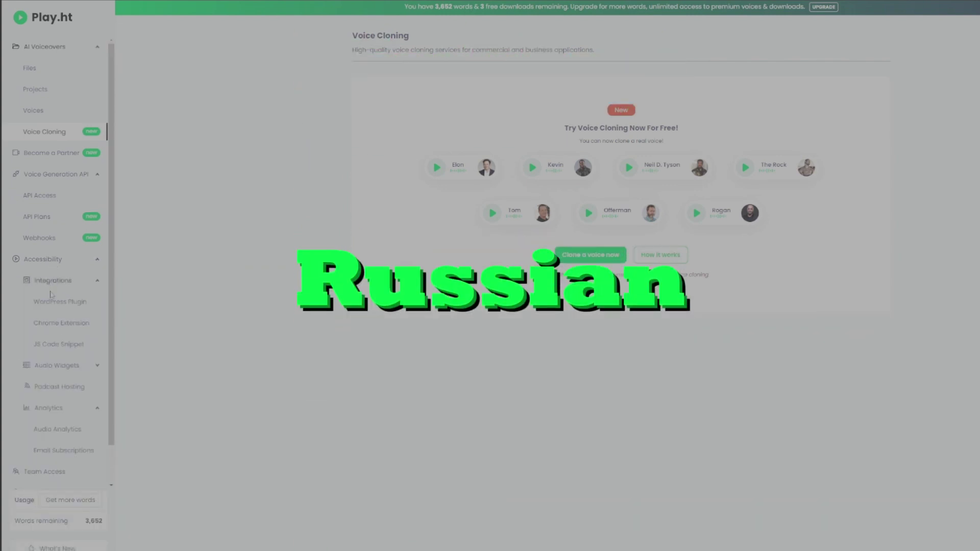
scroll(66, 376, down, 2)
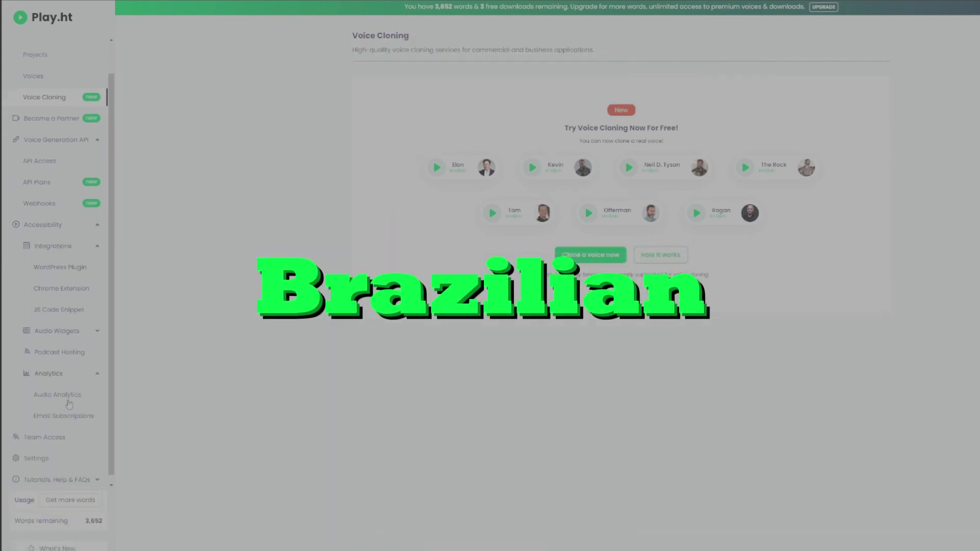
click(36, 451)
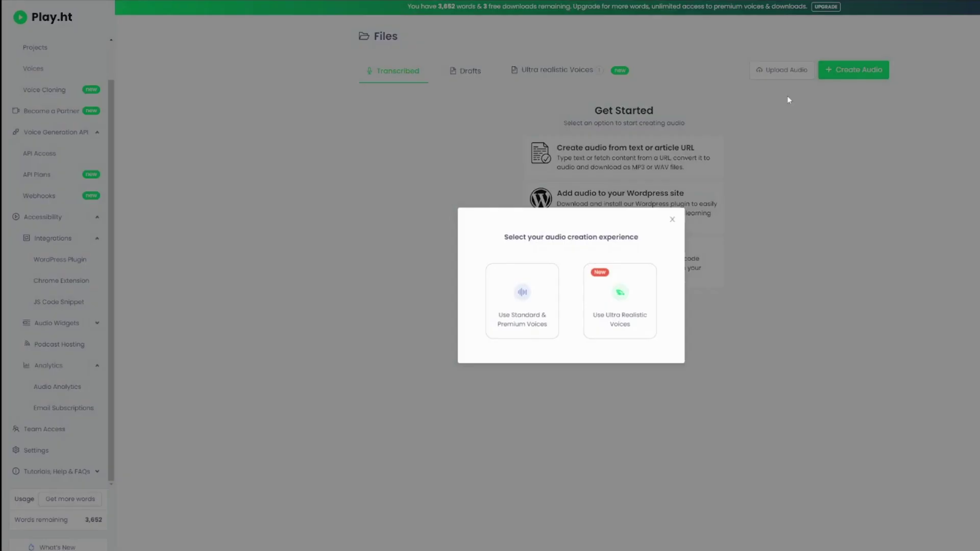
Step: Toggle between Standard and Premium voices, then check the All Usecases filter and pause lengths
click(507, 315)
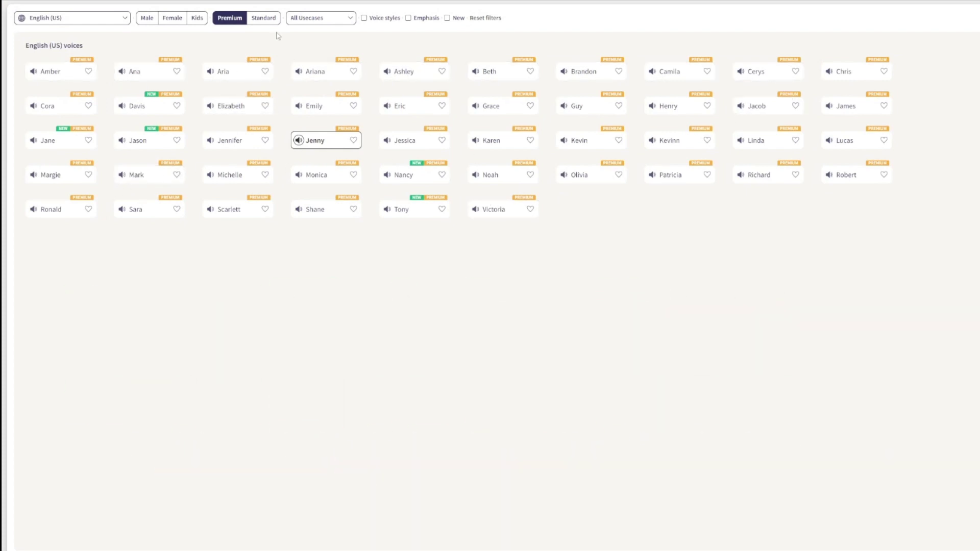
click(263, 17)
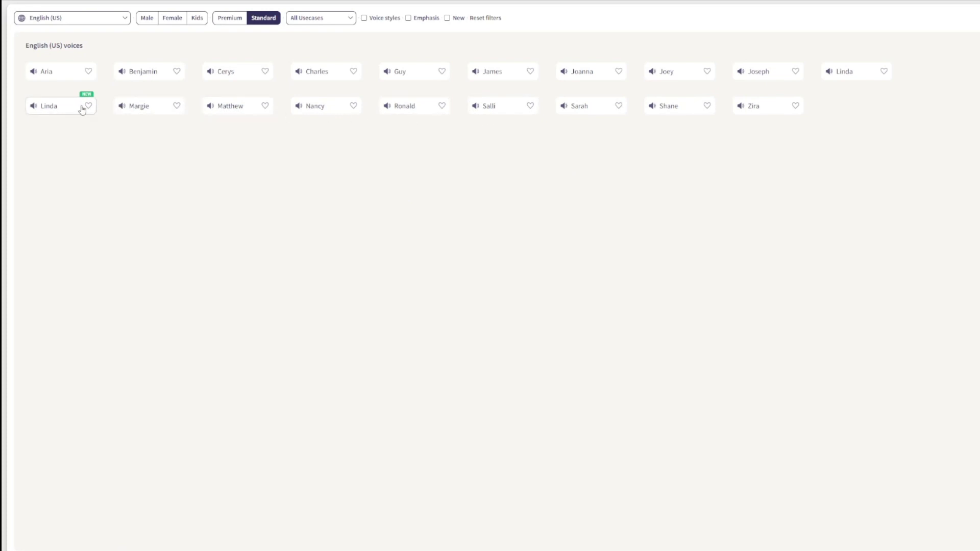
click(229, 18)
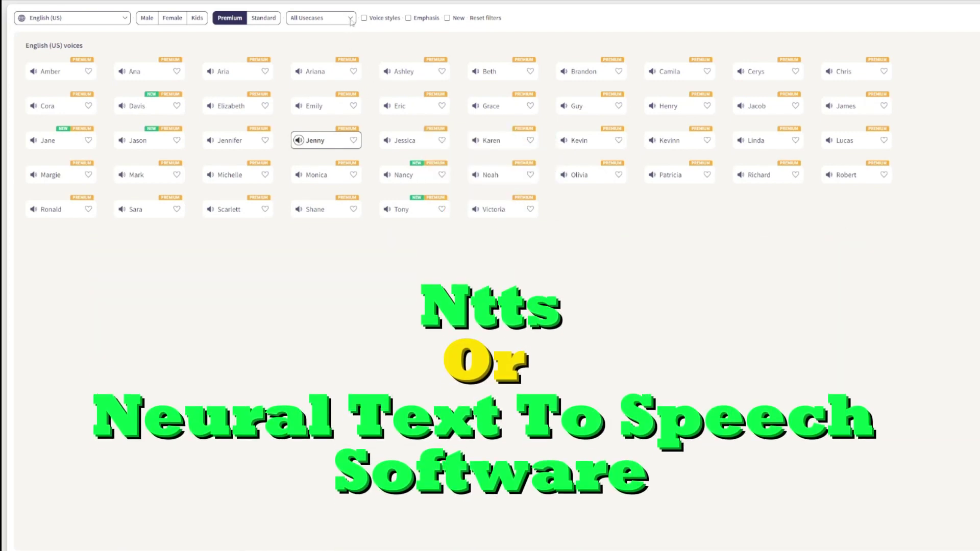
click(352, 19)
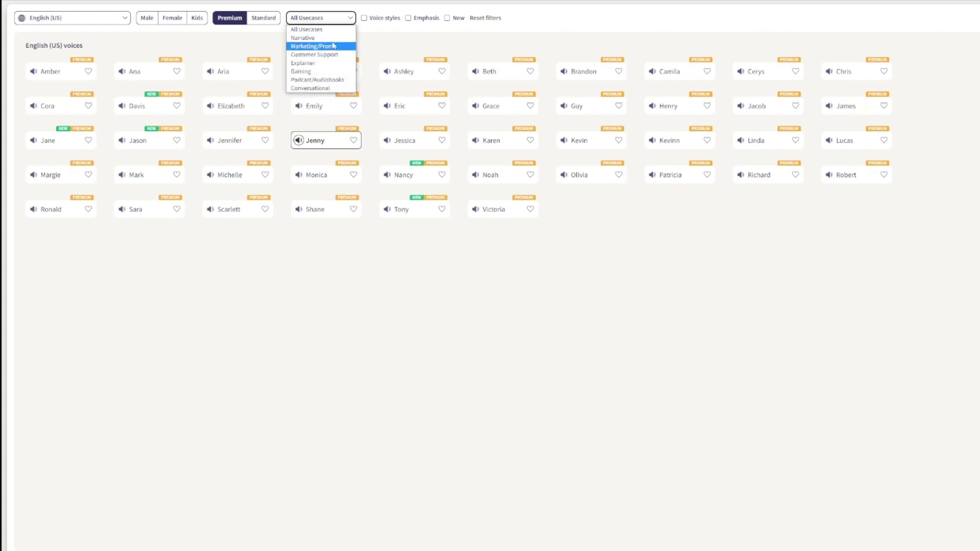
click(351, 21)
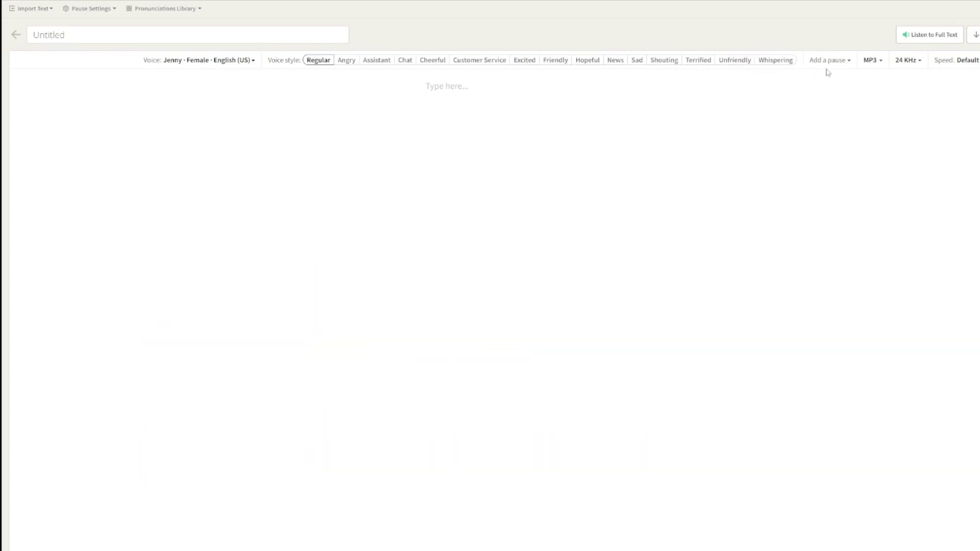
click(830, 59)
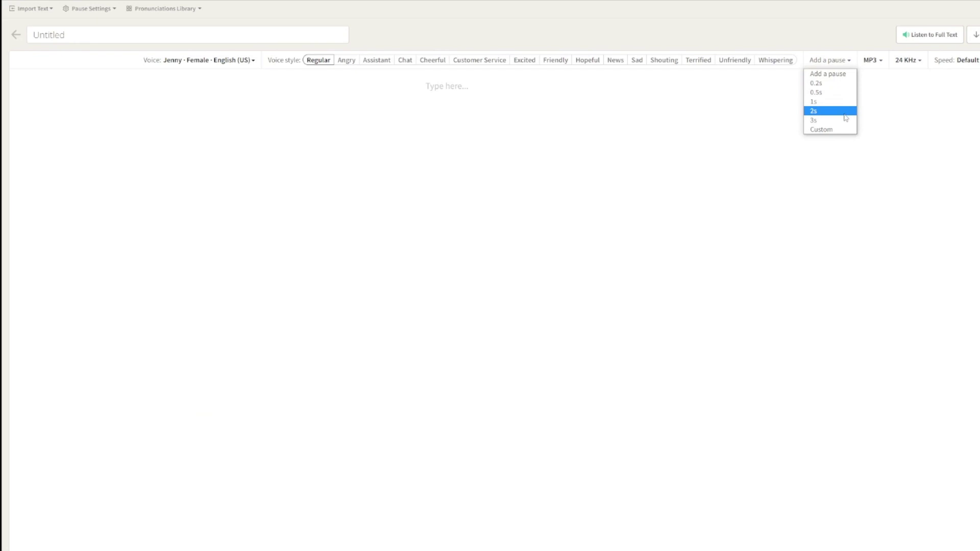
click(869, 135)
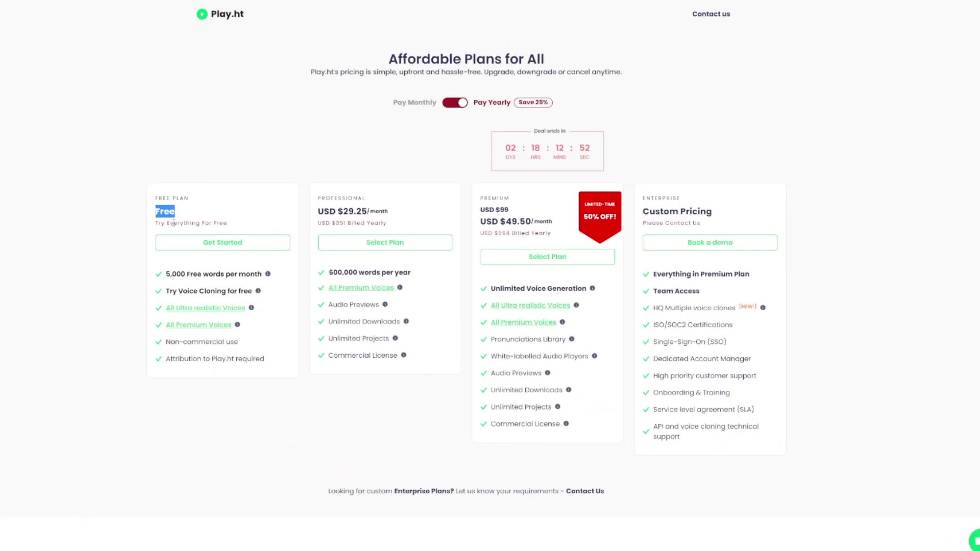
Step: Highlight Free 5,000 words/month, Professional 600,000 words/year, Premium licence and Enterprise Custom Pricing
click(214, 274)
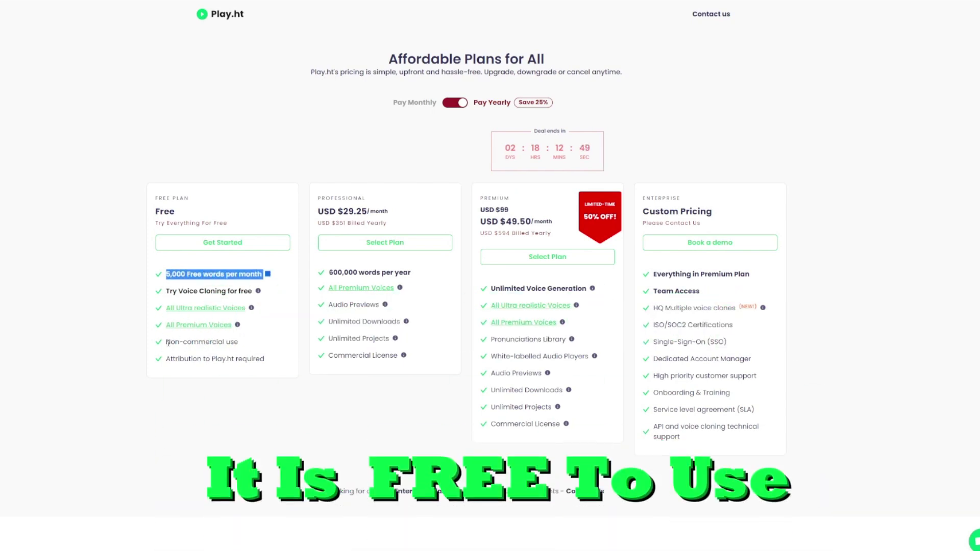
drag(166, 342, 202, 349)
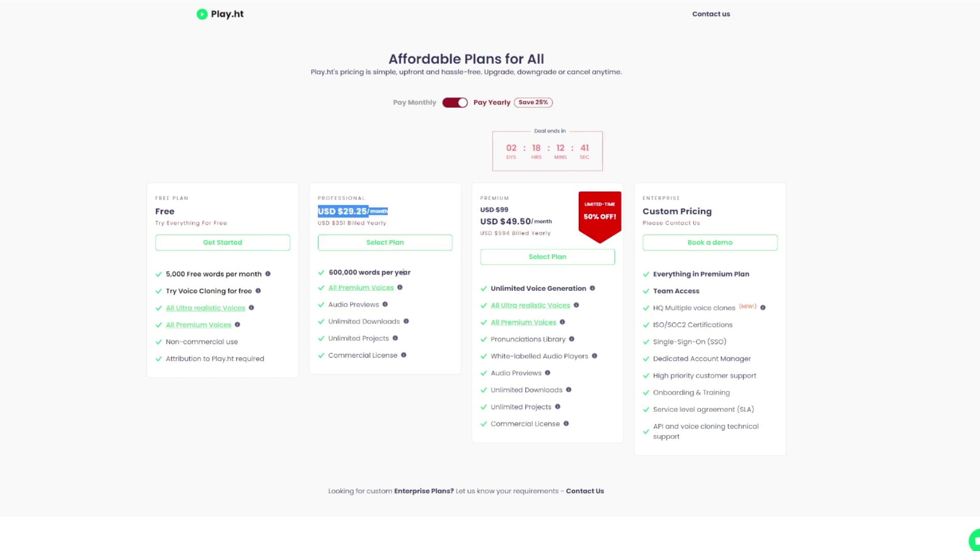
drag(328, 274, 417, 277)
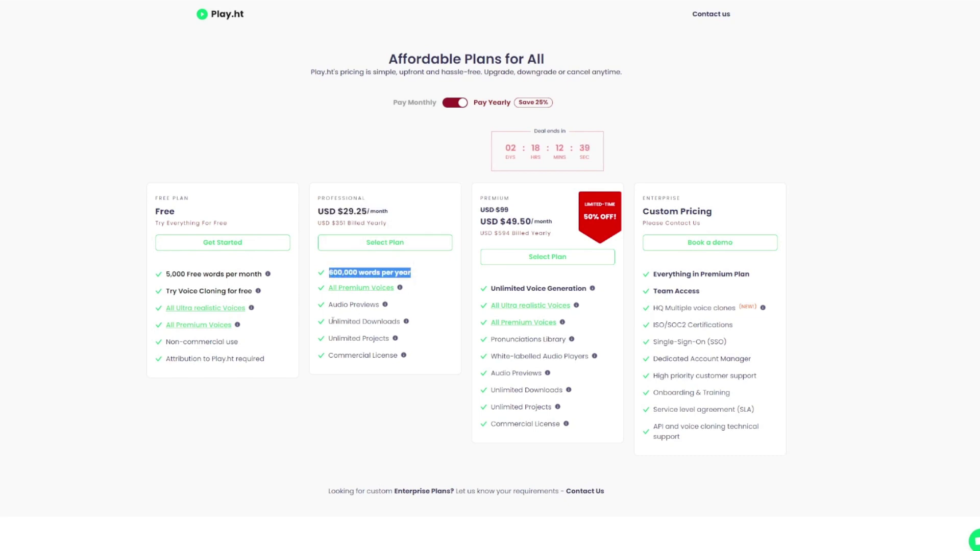
drag(399, 322, 321, 323)
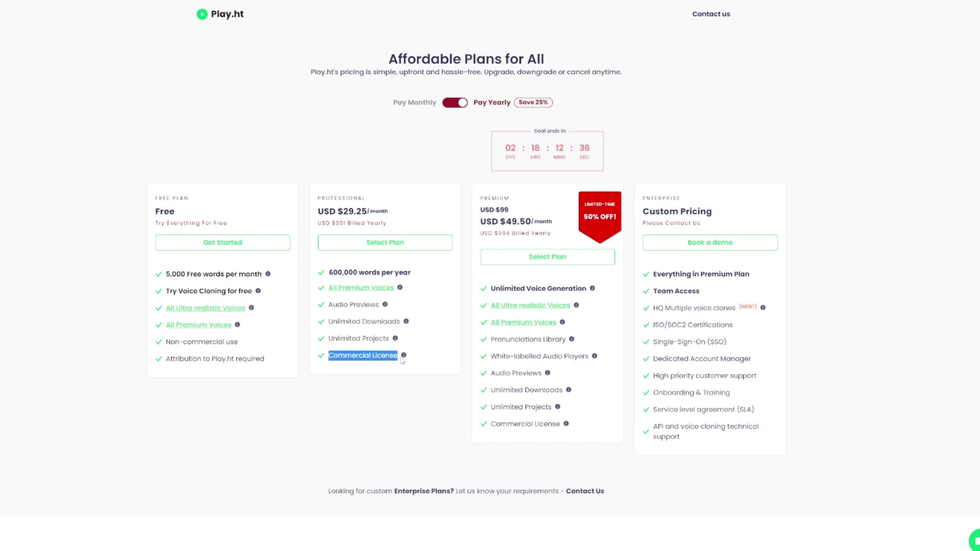
drag(403, 360, 406, 357)
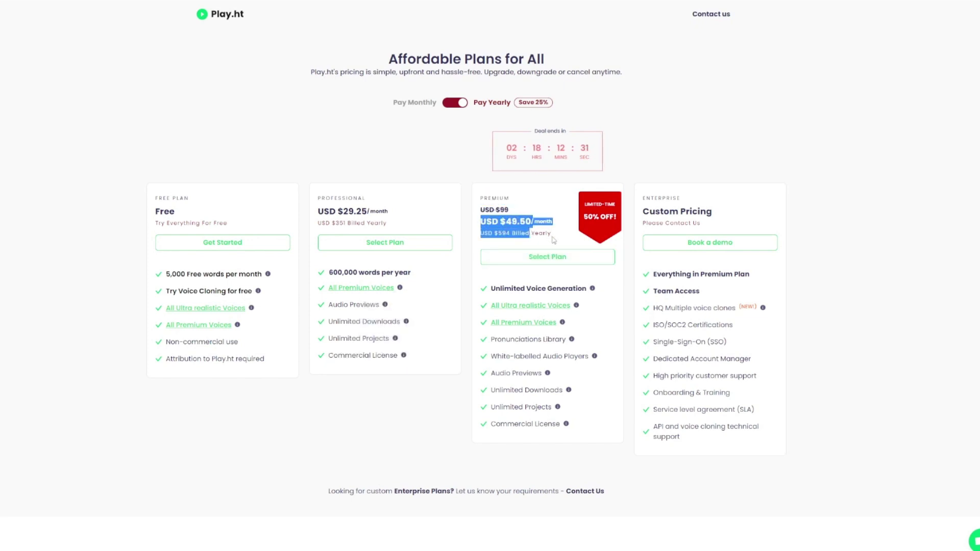
click(598, 221)
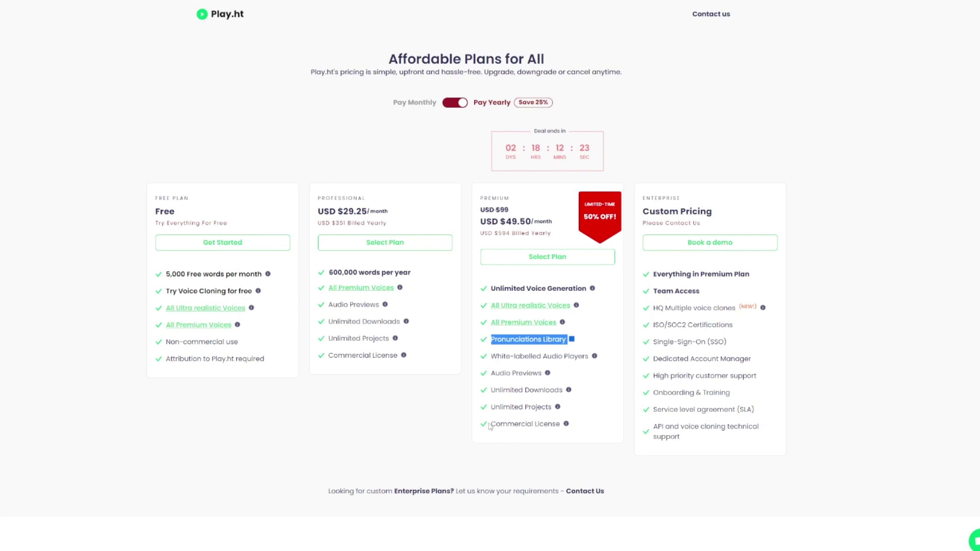
drag(492, 424, 567, 425)
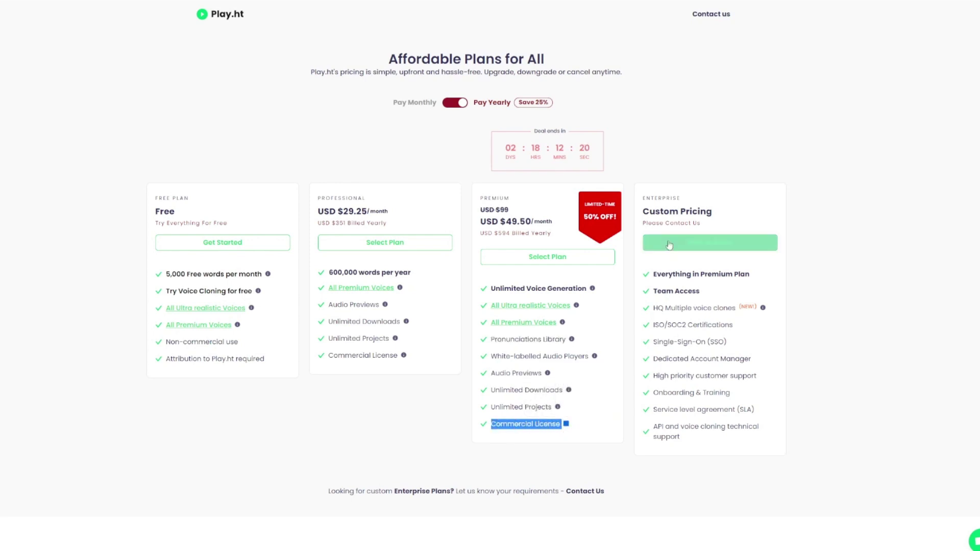
drag(648, 211, 737, 214)
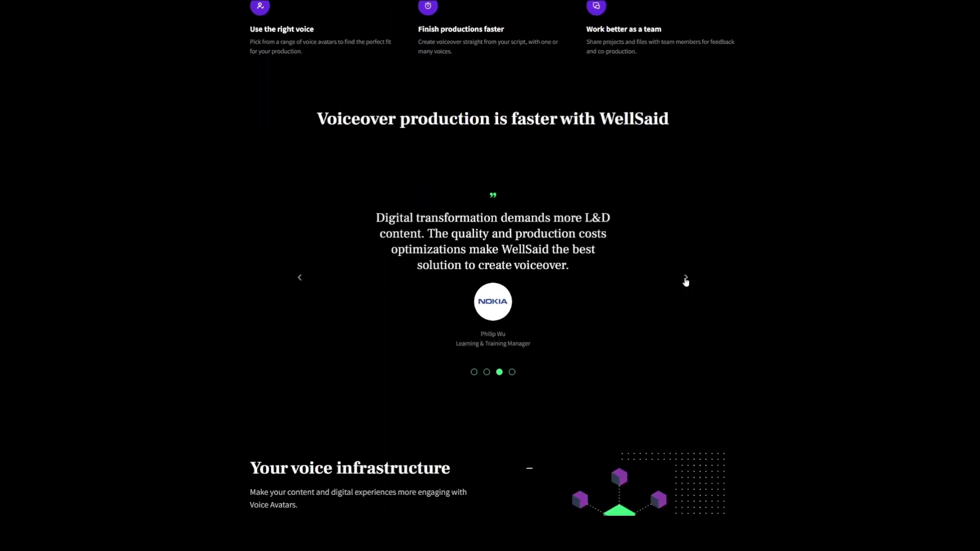
Step: Cycle the testimonial carousel back to the first UCSF testimonial, then return to the page top
click(687, 279)
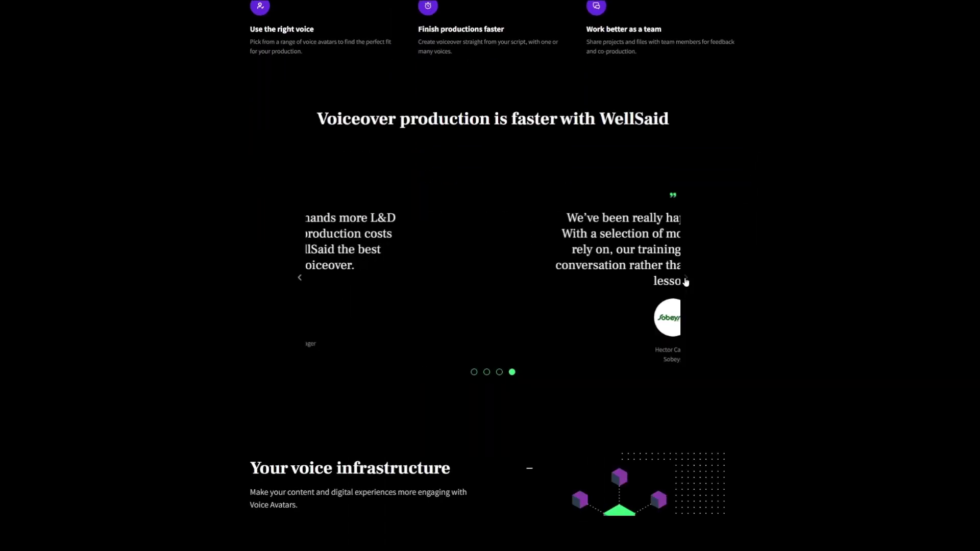
click(299, 279)
click(300, 285)
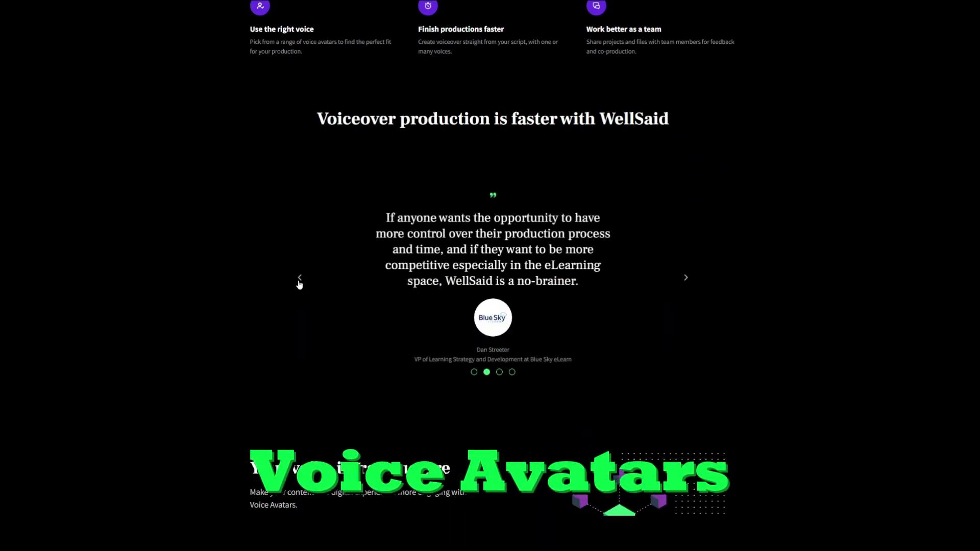
click(300, 284)
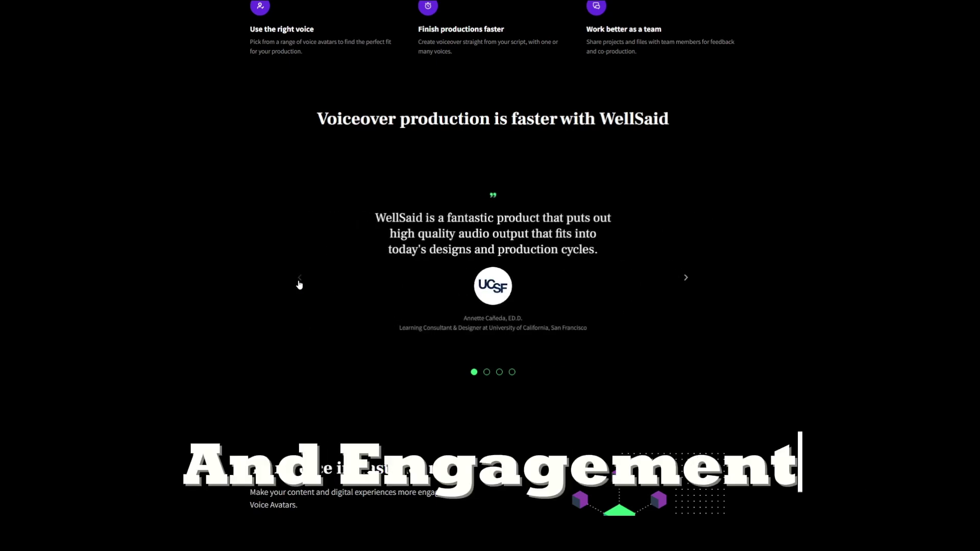
scroll(304, 287, down, 3)
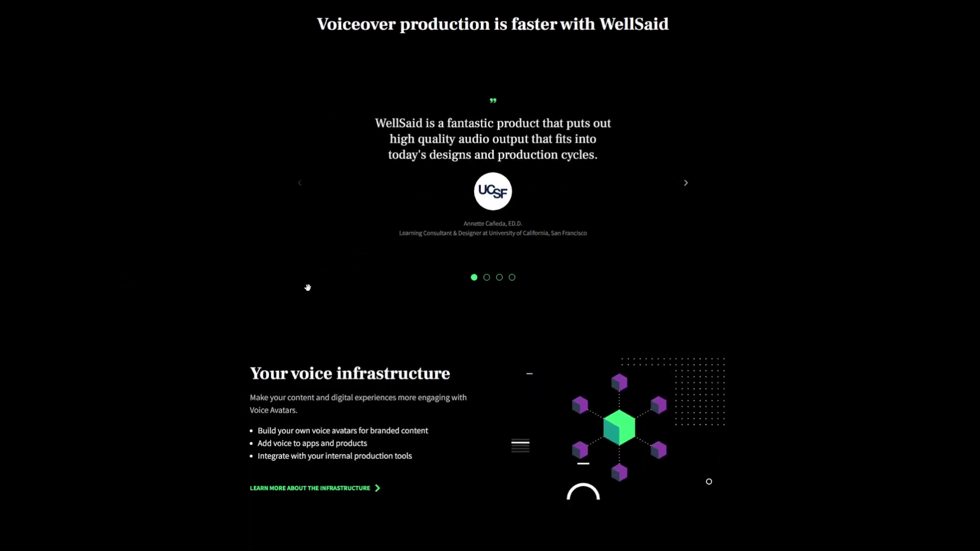
scroll(305, 286, down, 3)
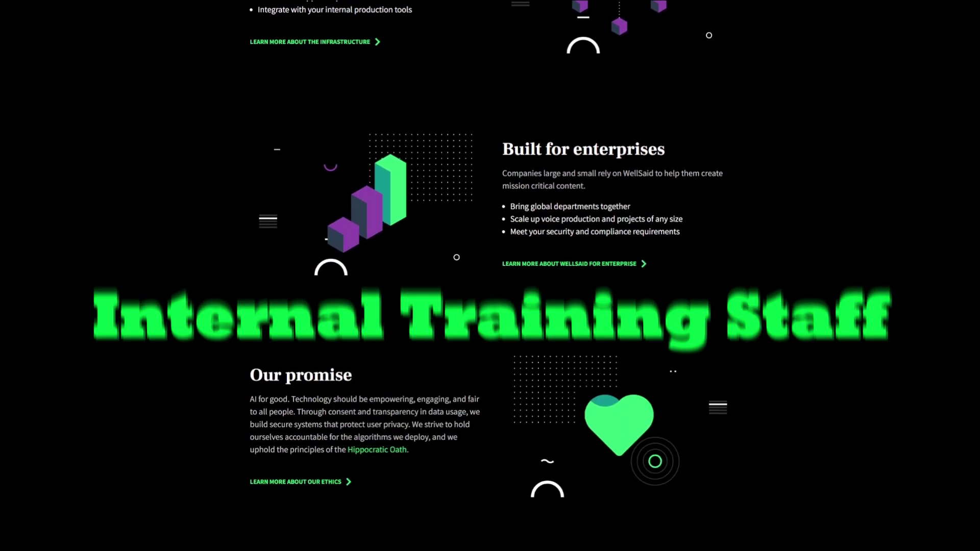
scroll(692, 305, down, 1)
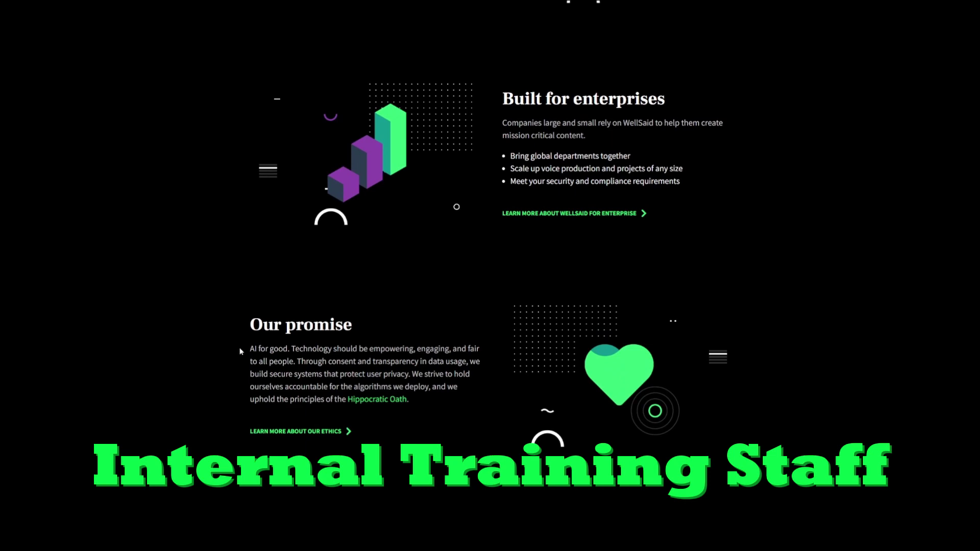
scroll(240, 351, down, 2)
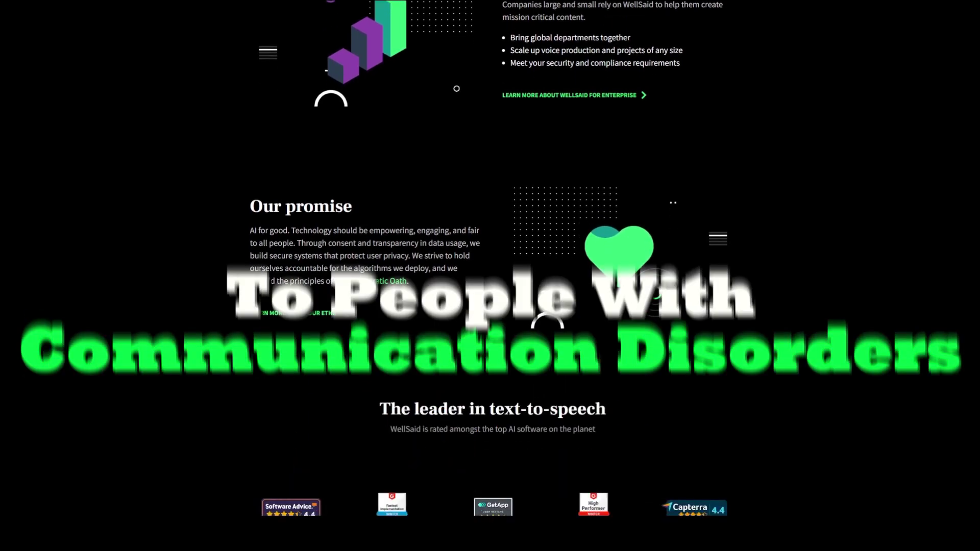
scroll(241, 351, down, 3)
scroll(281, 374, down, 2)
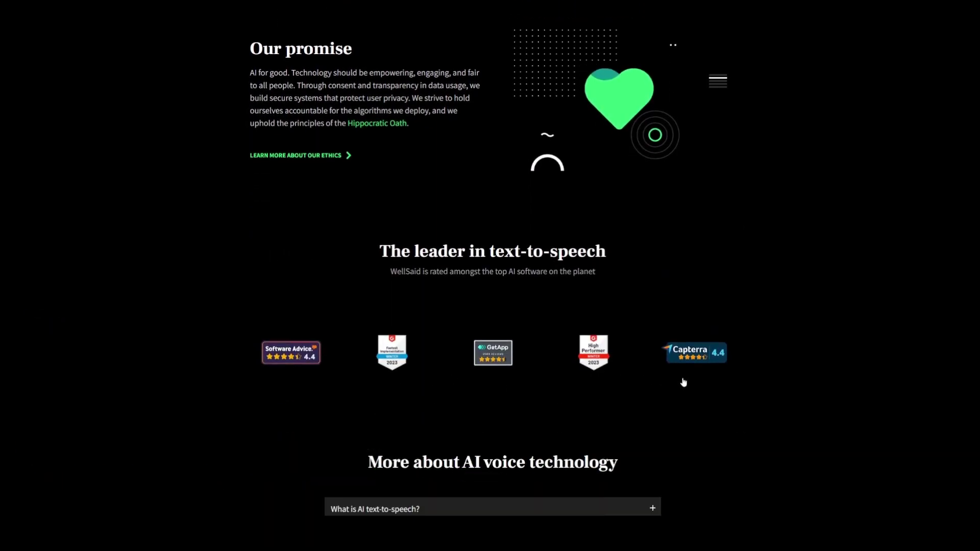
scroll(707, 385, down, 2)
key(Home)
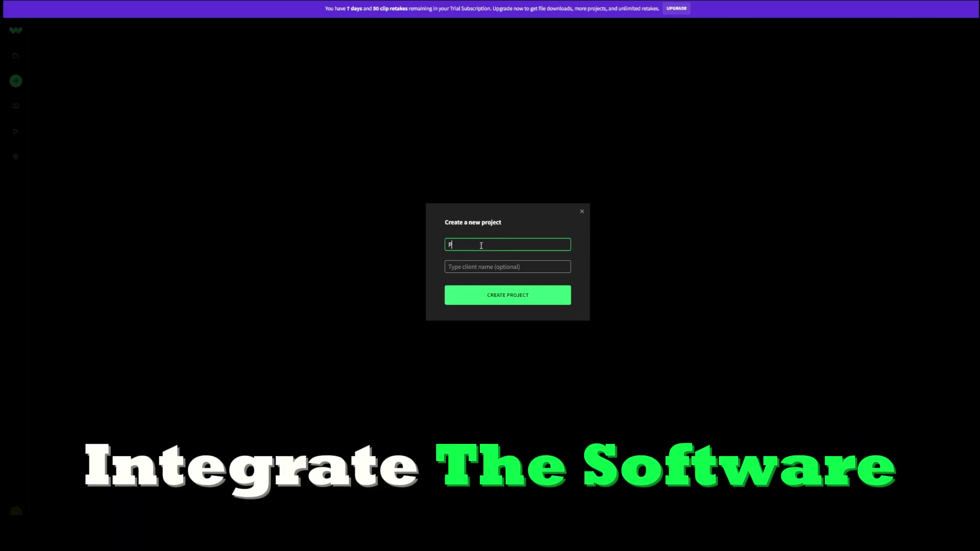
text(Projec)
text(t 1)
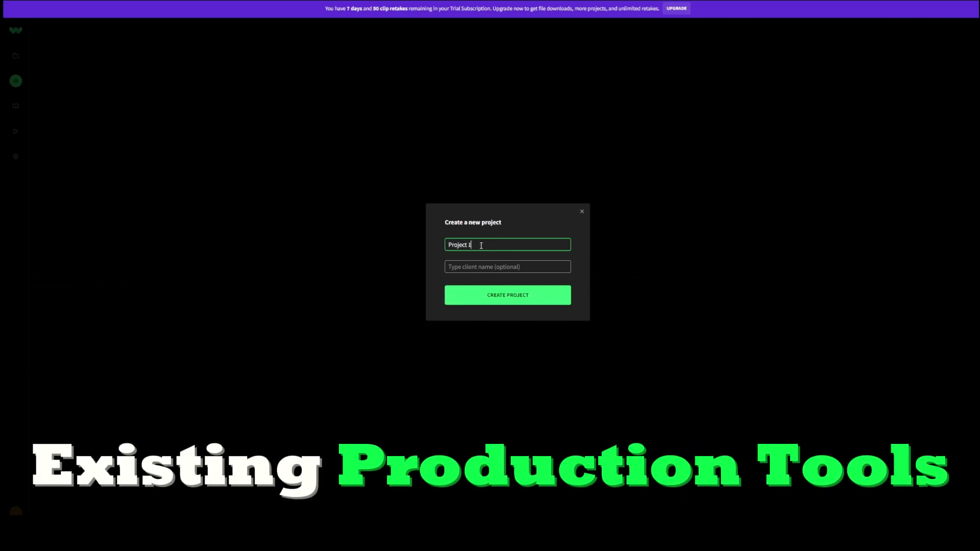
Step: Create and open Project 1, keeping single-take rendering and Narration (US) style, then browse voice avatars
key(Return)
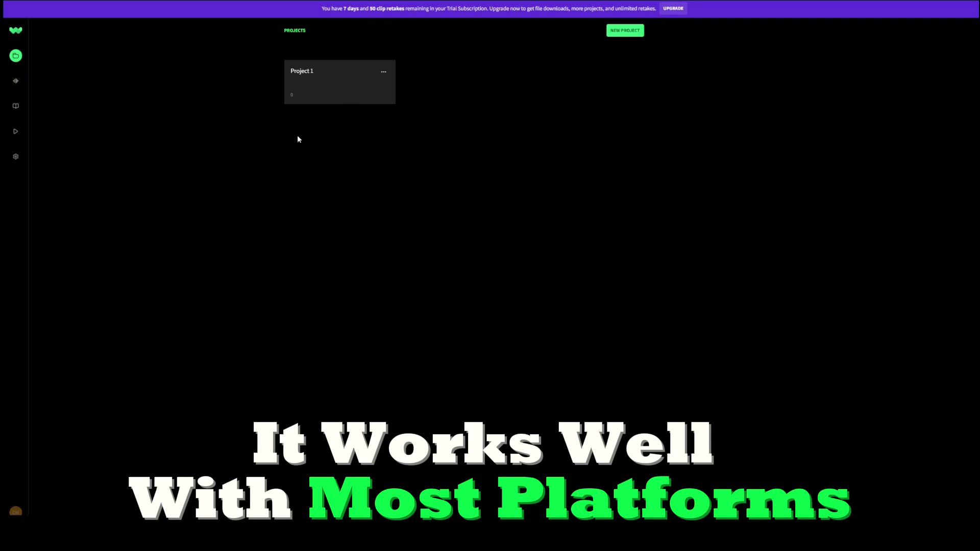
click(318, 91)
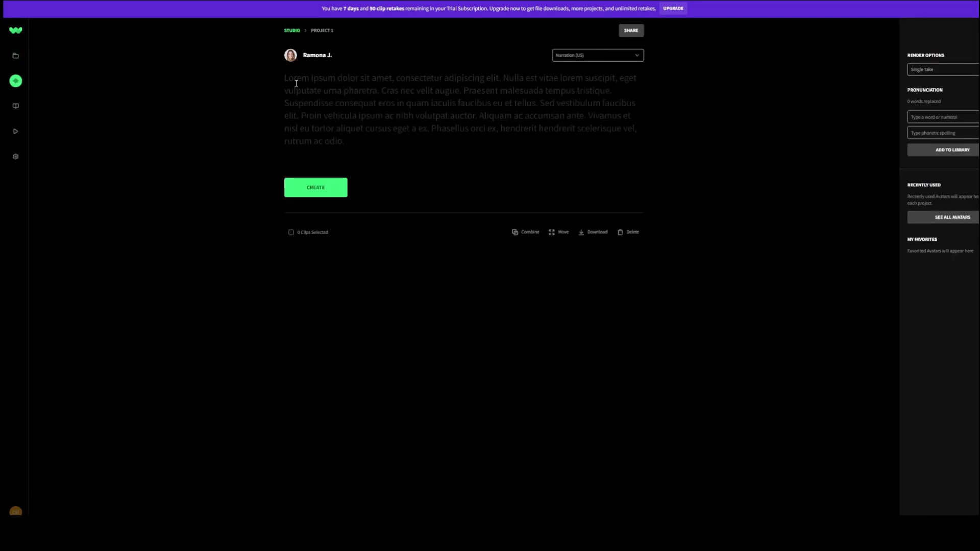
click(942, 69)
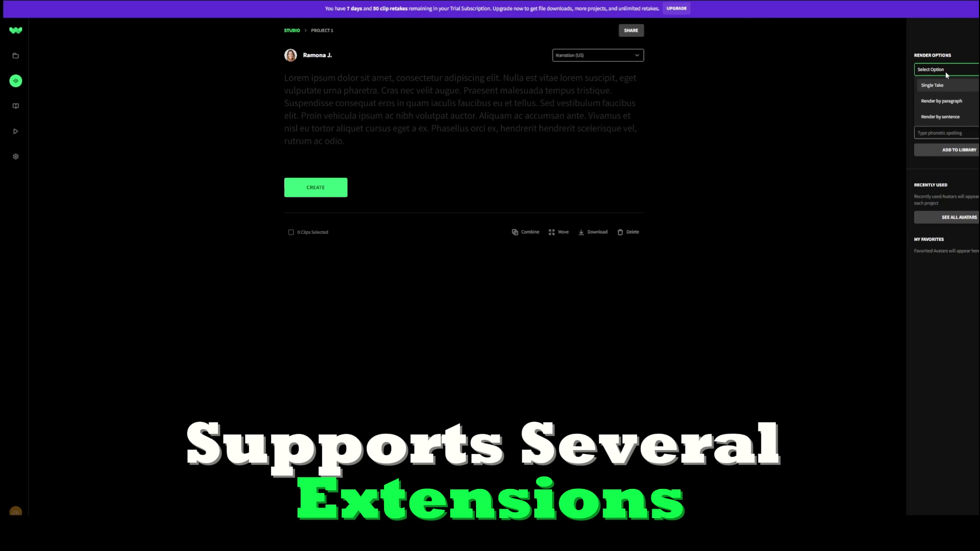
click(933, 86)
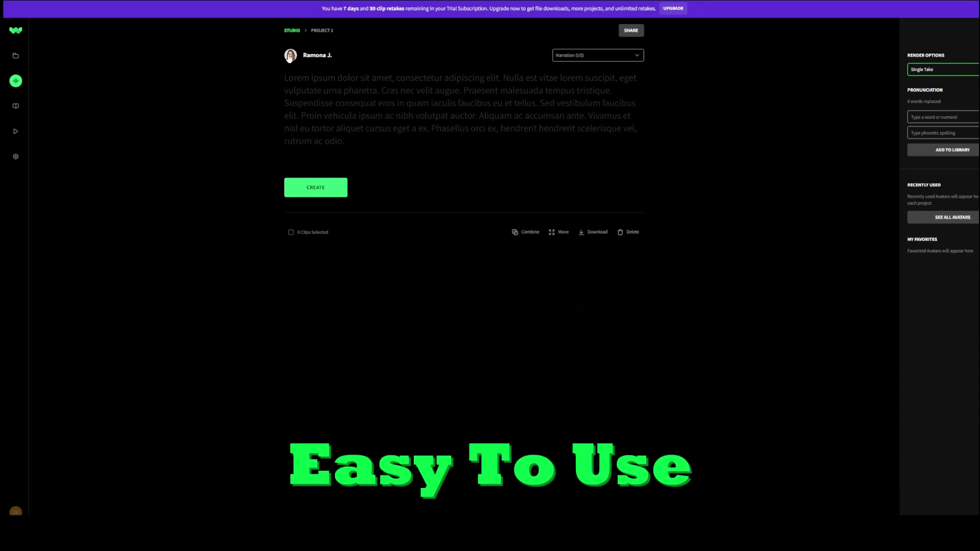
click(598, 55)
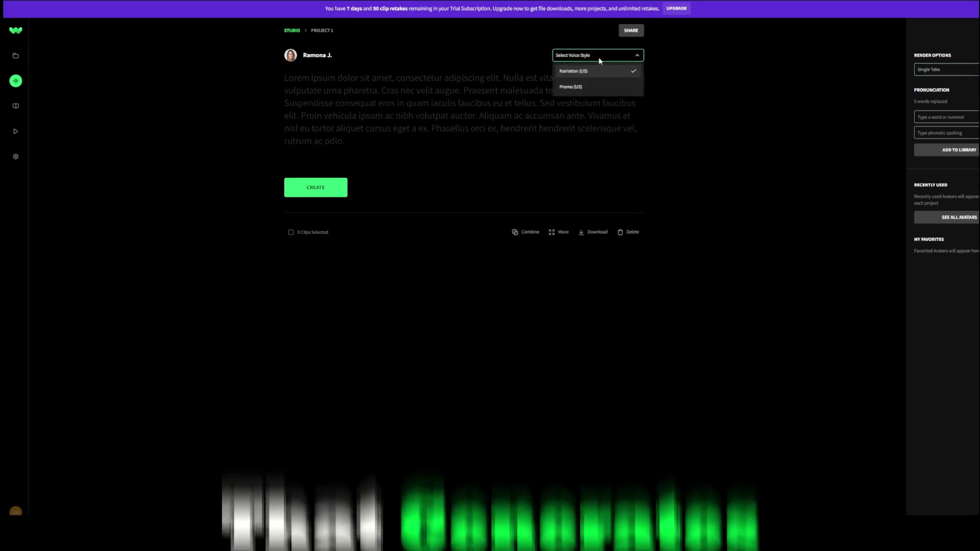
click(598, 56)
click(317, 55)
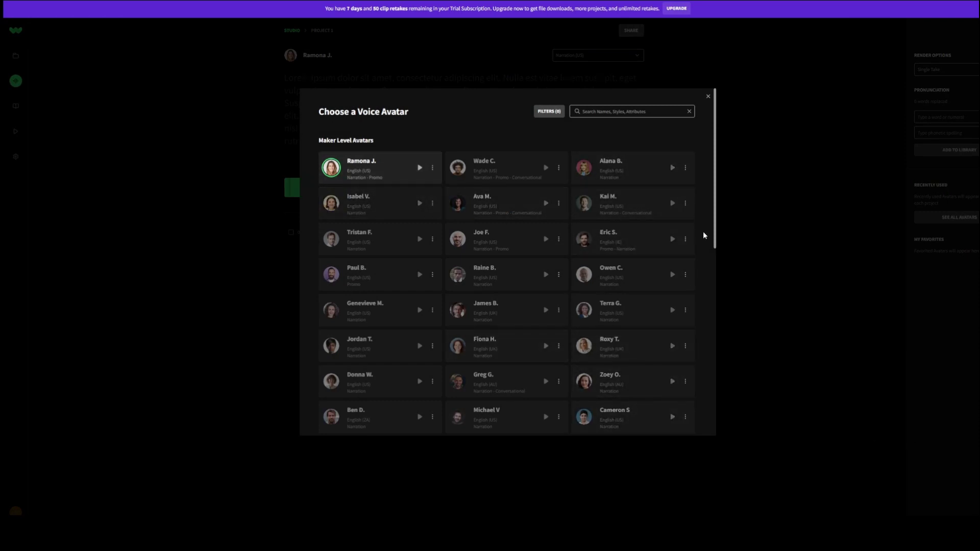
mouse_move(713, 207)
mouse_down()
mouse_move(707, 350)
mouse_move(718, 179)
mouse_up()
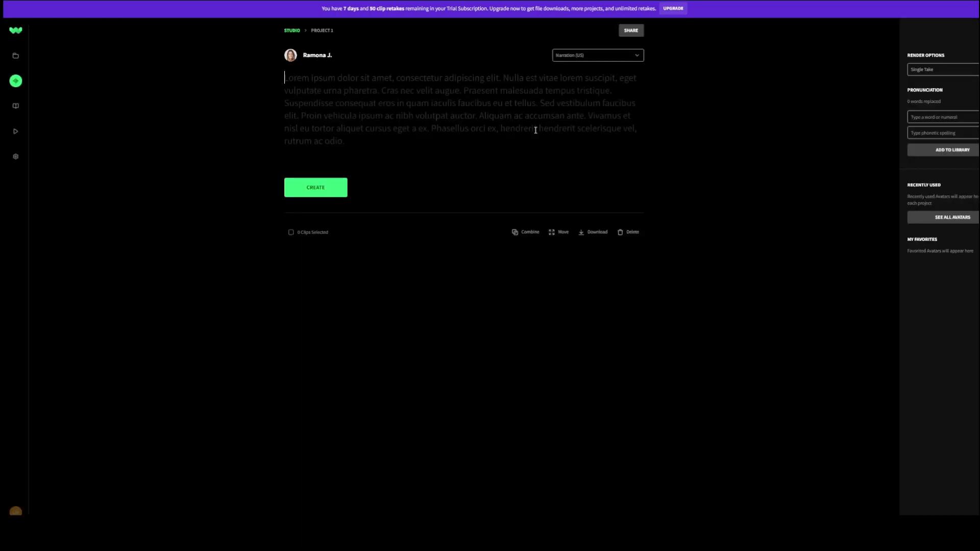
Step: Paste the review script, delete the free-version paragraph to reach 4,673 characters, and render it
key(ctrl+v)
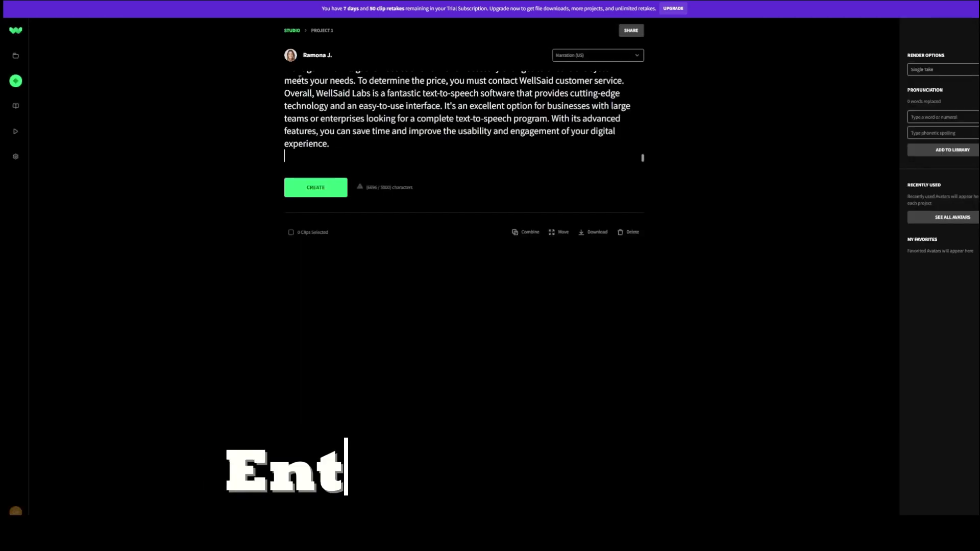
scroll(460, 115, up, 5)
scroll(460, 115, down, 5)
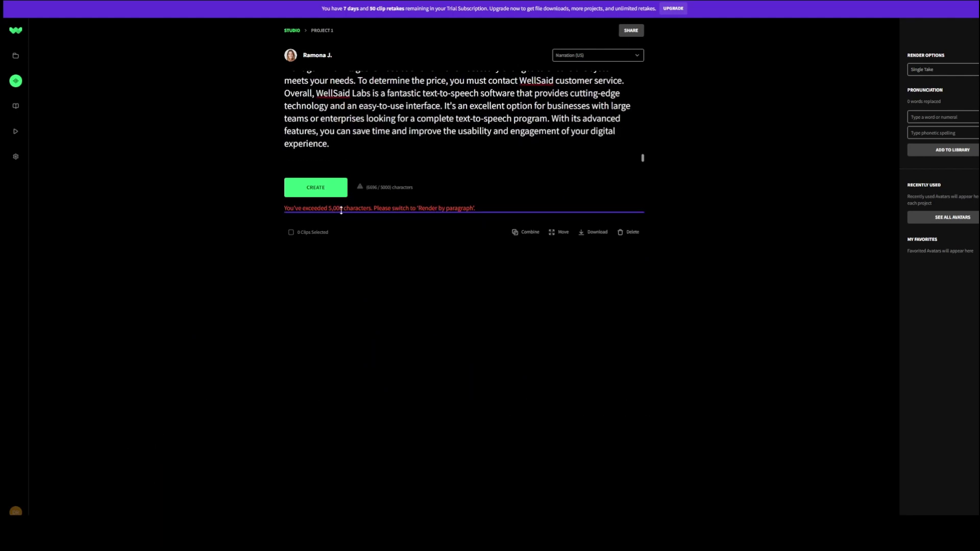
scroll(383, 114, up, 2)
scroll(368, 123, down, 2)
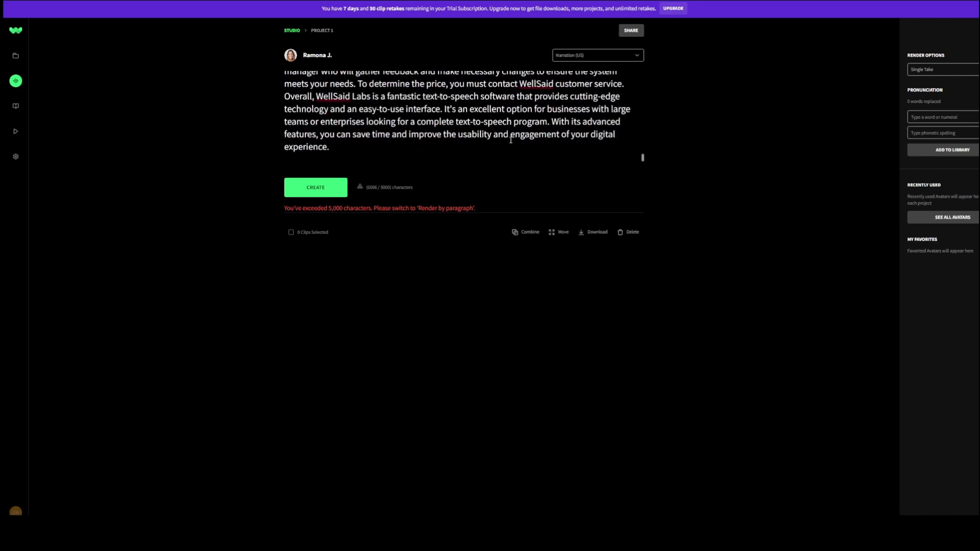
drag(356, 146, 283, 119)
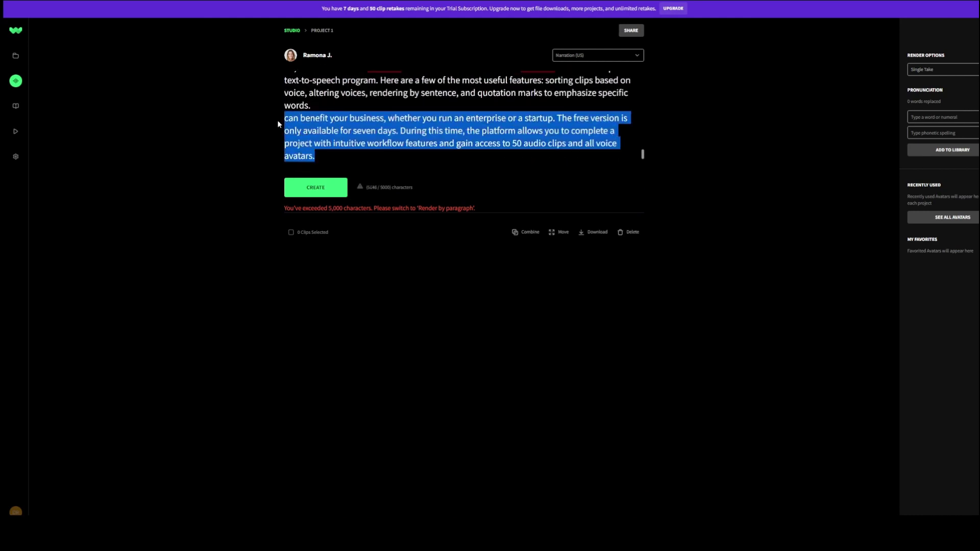
key(BackSpace)
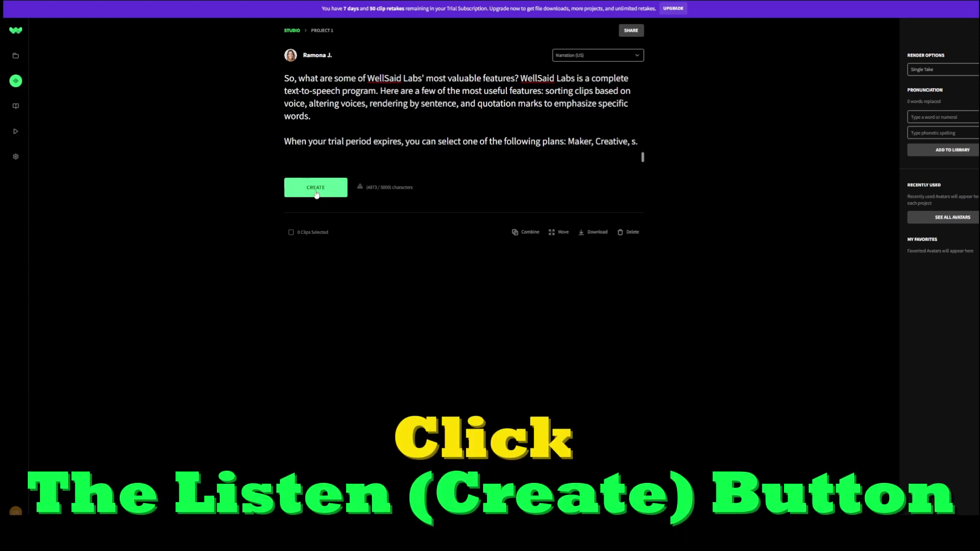
click(316, 192)
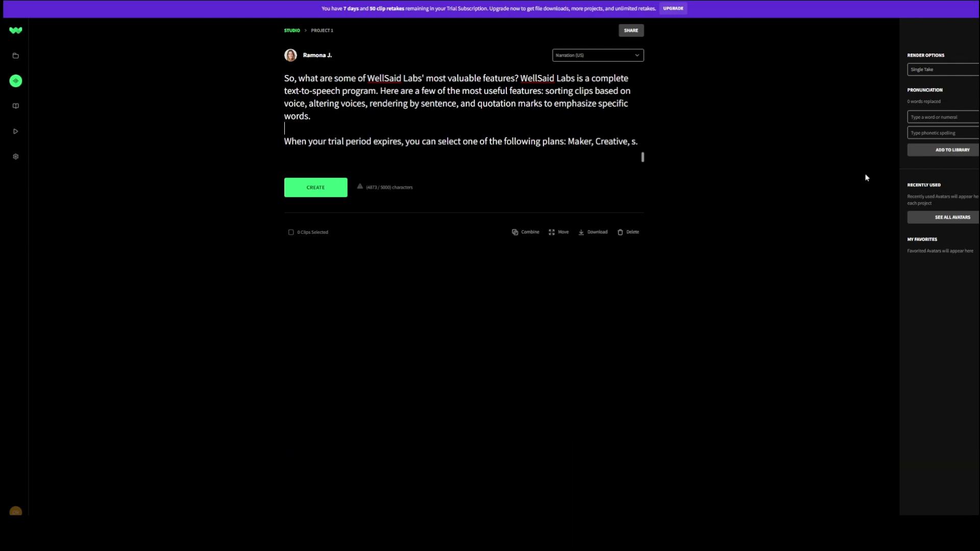
click(637, 57)
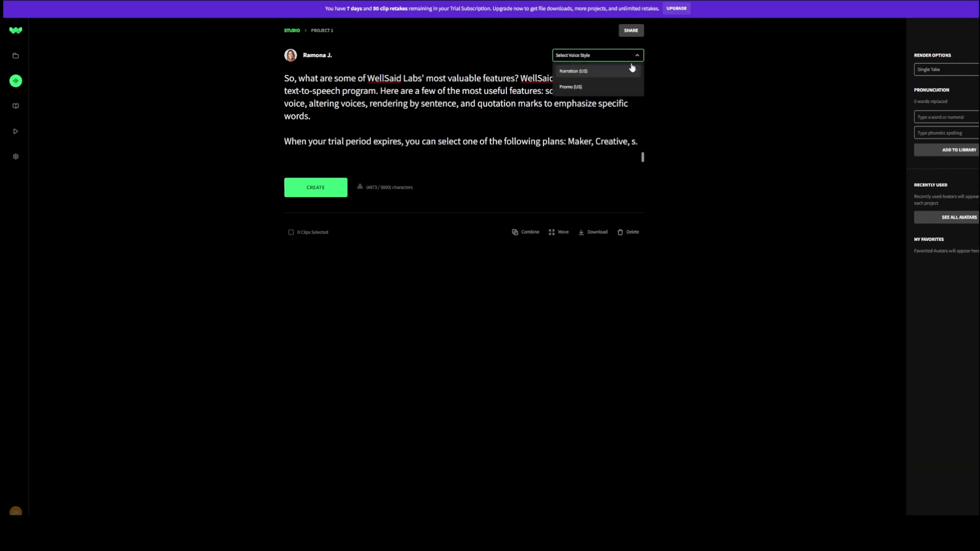
click(638, 55)
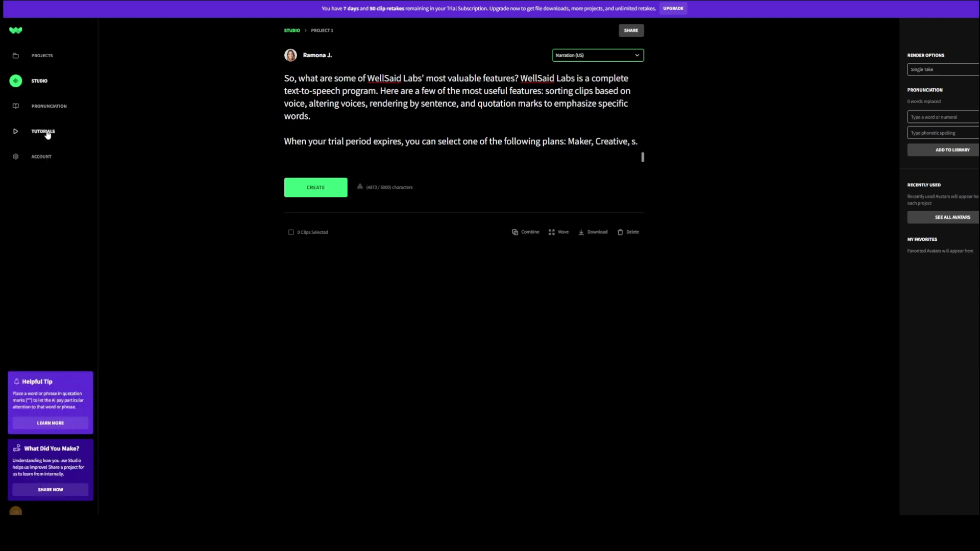
click(43, 131)
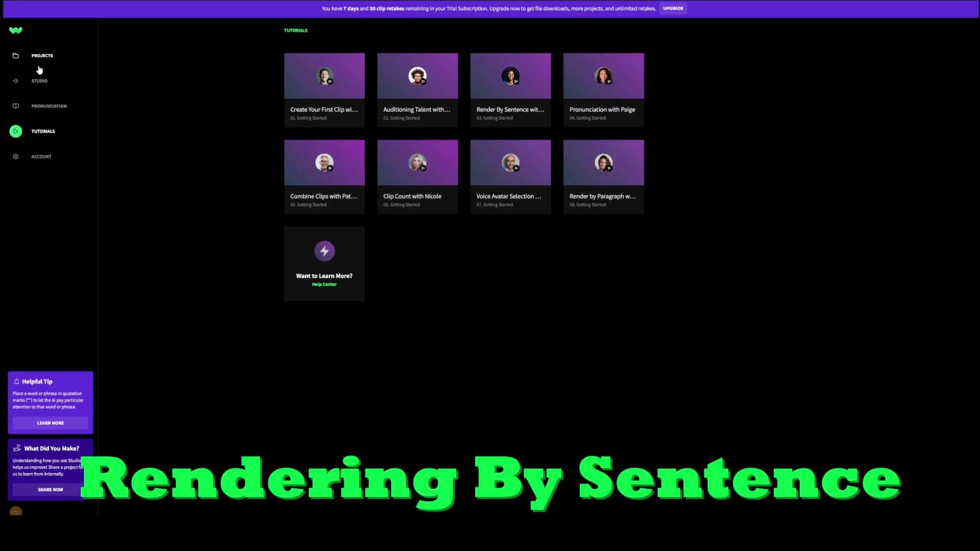
click(49, 106)
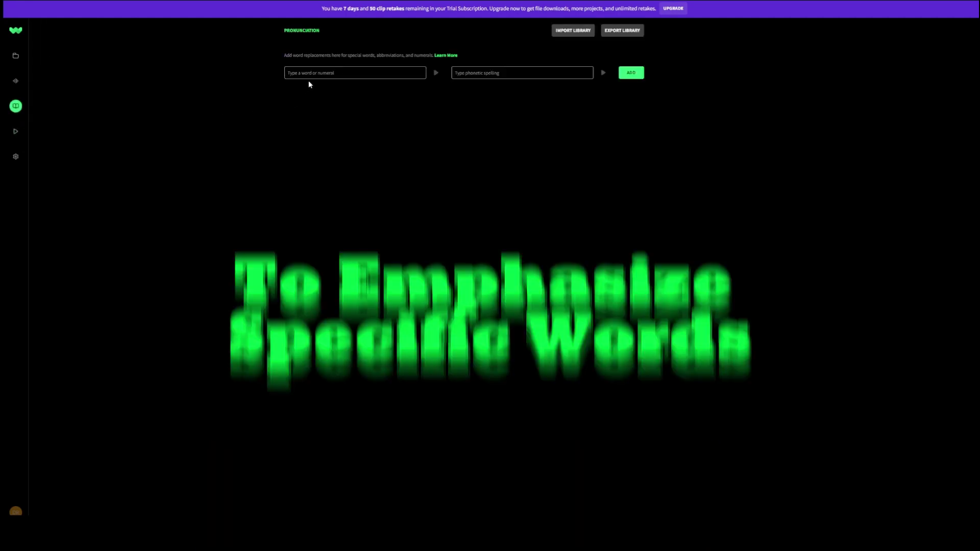
click(421, 73)
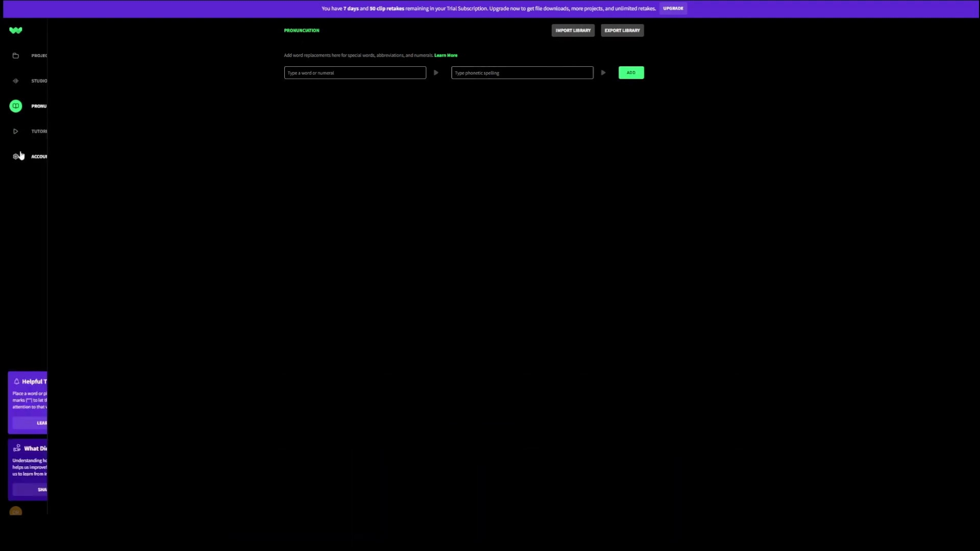
Step: Filter voice avatars to United States accents, then review Maker $49, Creative $99 and Producer $199 plans
click(26, 81)
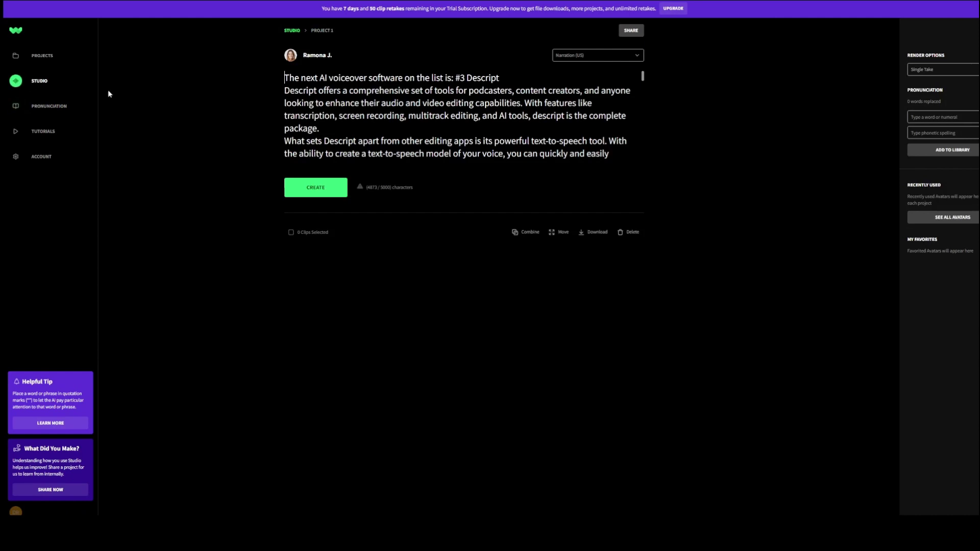
click(598, 54)
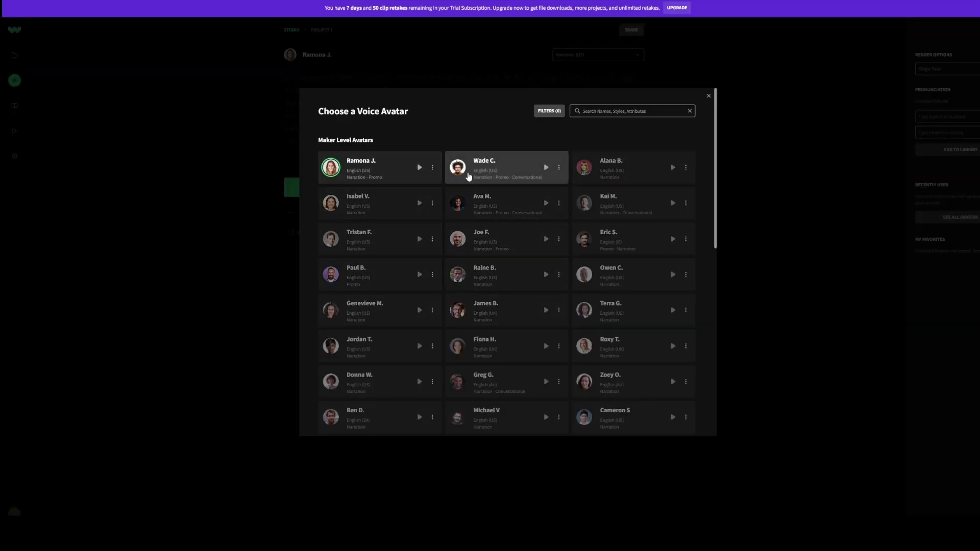
click(549, 111)
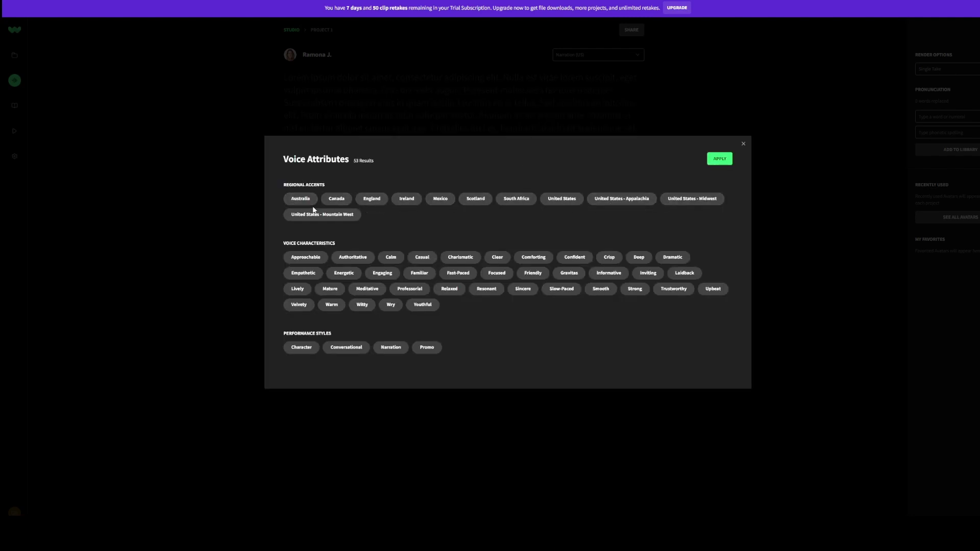
click(561, 199)
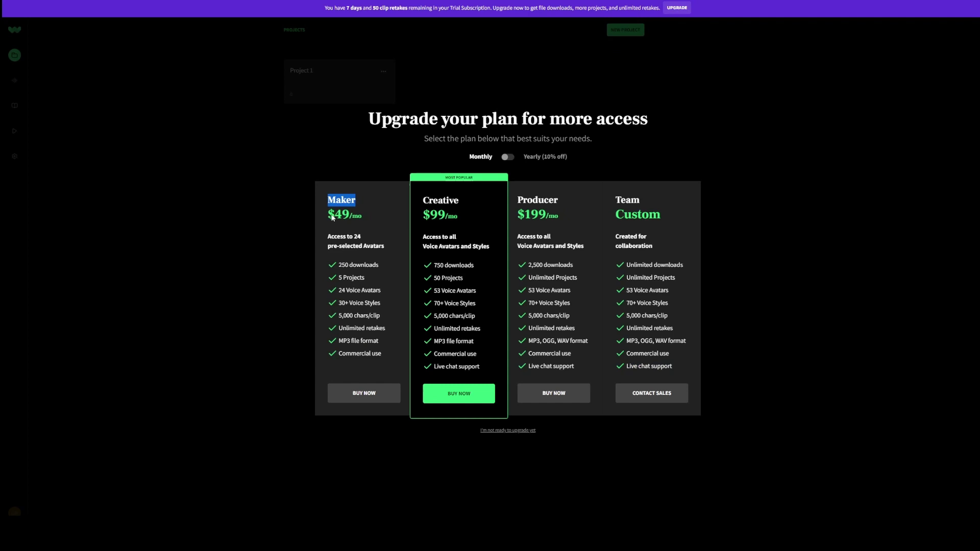
mouse_move(329, 215)
mouse_down()
mouse_move(368, 224)
mouse_move(379, 265)
mouse_move(338, 268)
mouse_move(351, 293)
mouse_move(339, 329)
mouse_up()
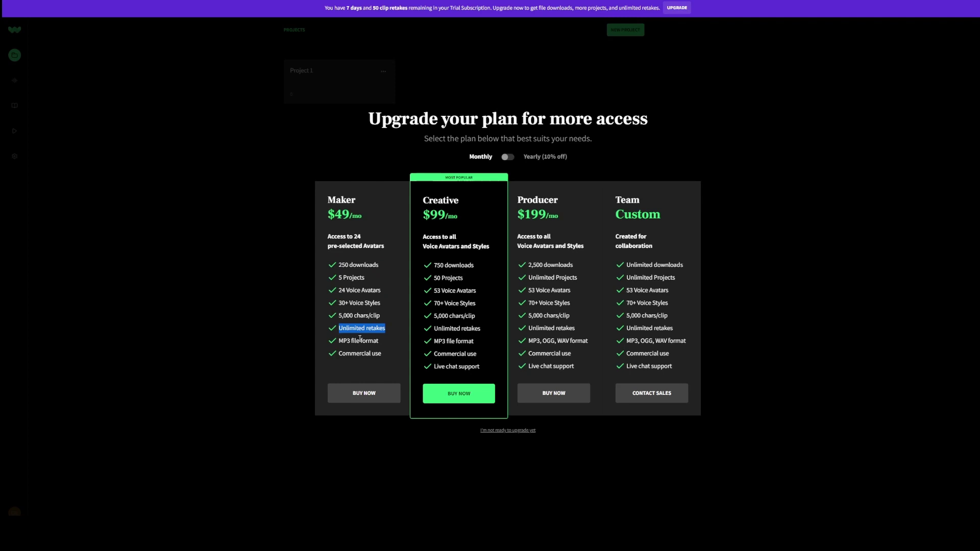
click(386, 346)
drag(384, 355, 338, 357)
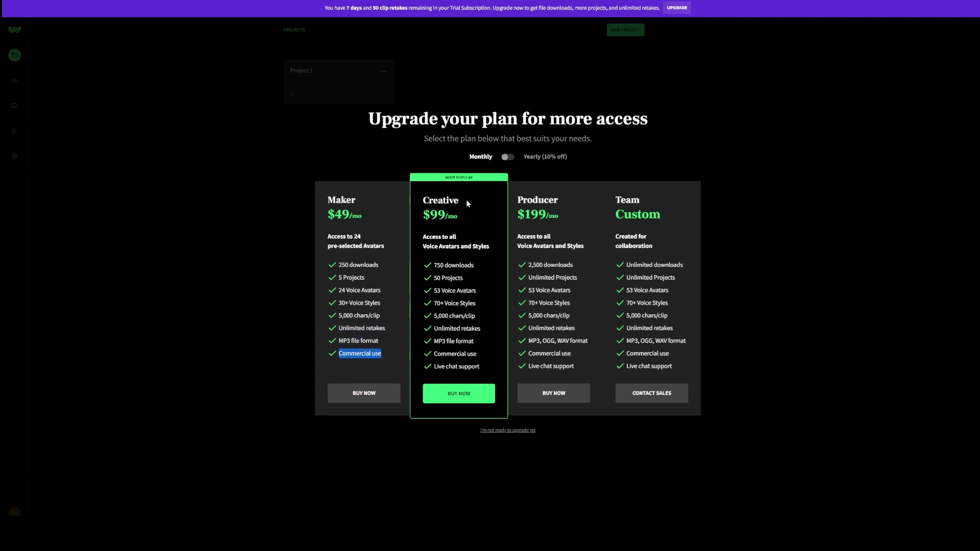
mouse_move(460, 200)
mouse_down()
mouse_move(422, 201)
mouse_move(425, 222)
mouse_move(491, 251)
mouse_move(434, 278)
mouse_move(436, 330)
mouse_up()
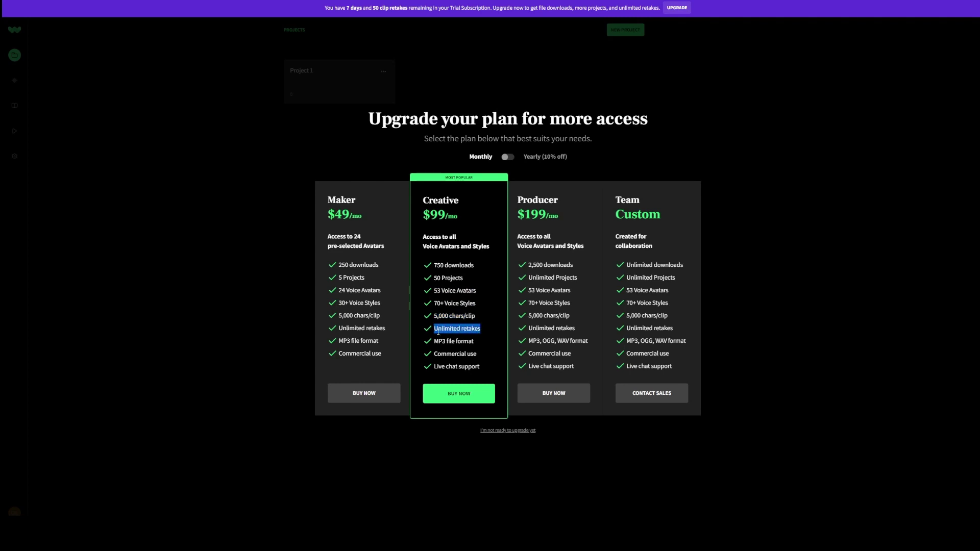
drag(480, 367, 419, 358)
click(482, 357)
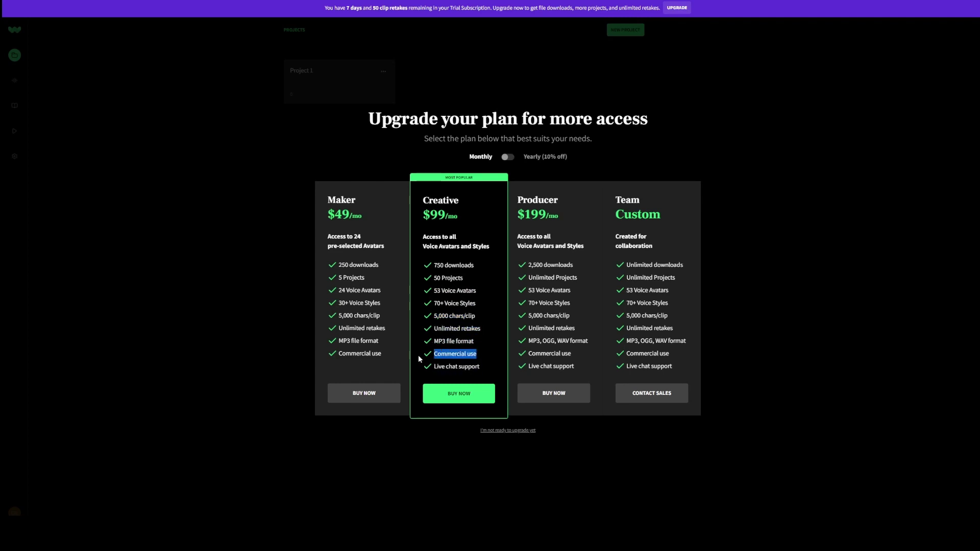
click(572, 197)
drag(557, 218, 515, 203)
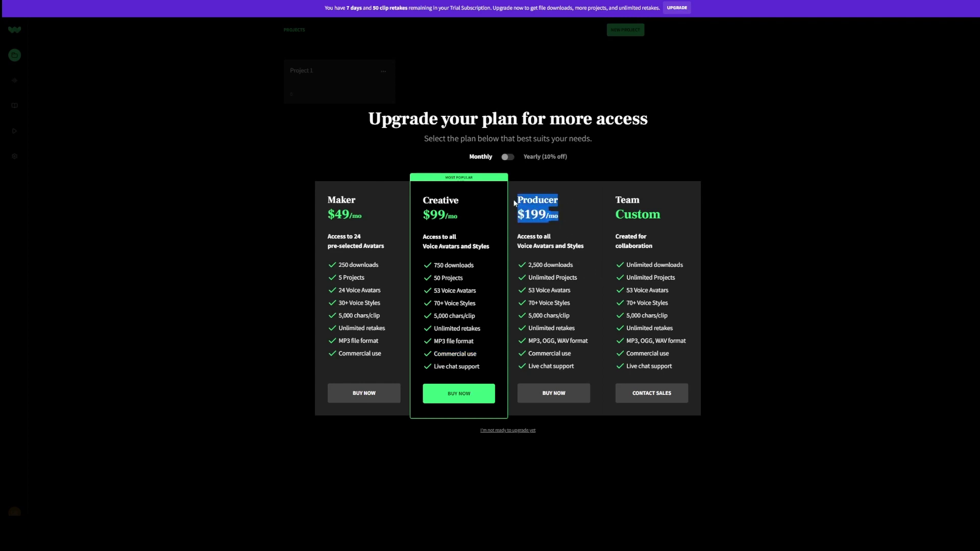
drag(582, 268, 515, 271)
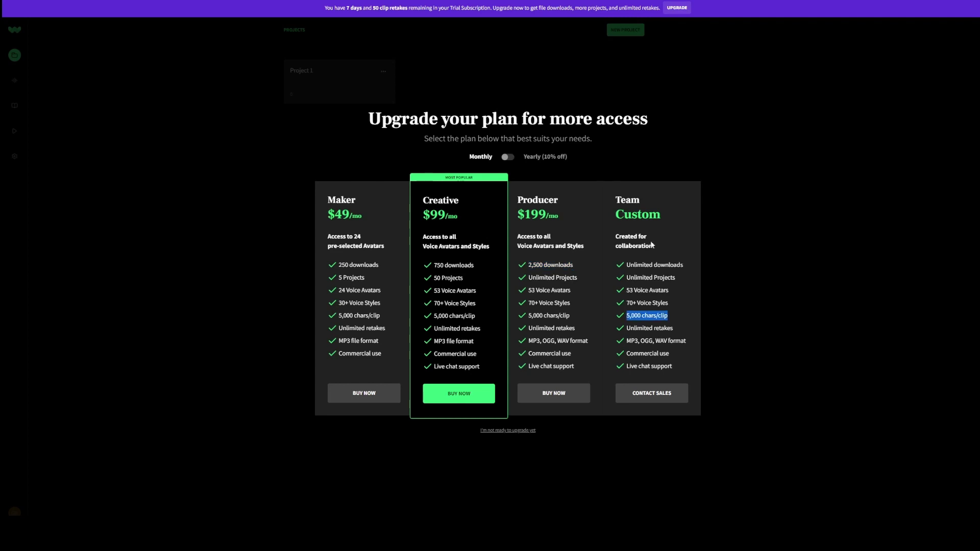
drag(612, 193, 675, 209)
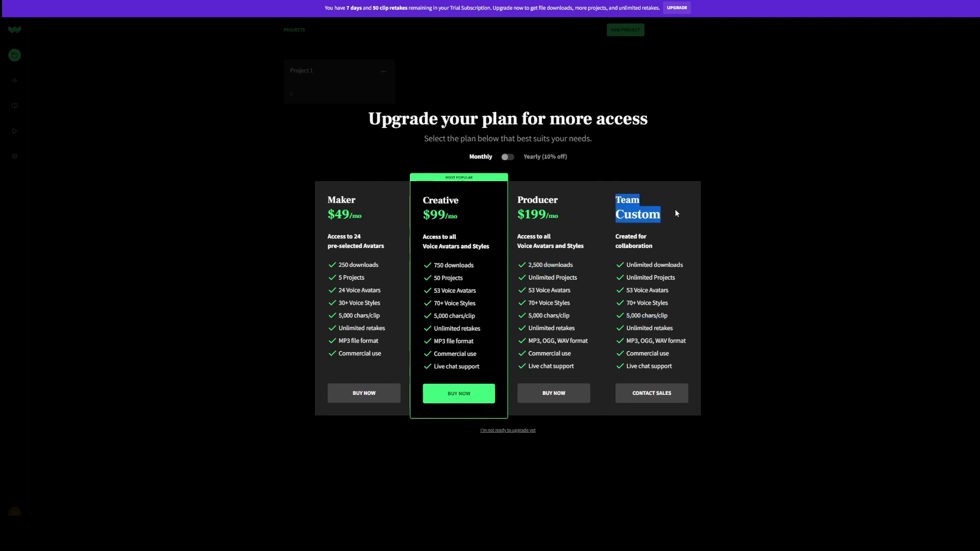
mouse_move(614, 234)
mouse_down()
mouse_move(663, 251)
mouse_move(628, 266)
mouse_move(627, 317)
mouse_move(638, 329)
mouse_move(622, 342)
mouse_move(647, 370)
mouse_move(625, 369)
mouse_up()
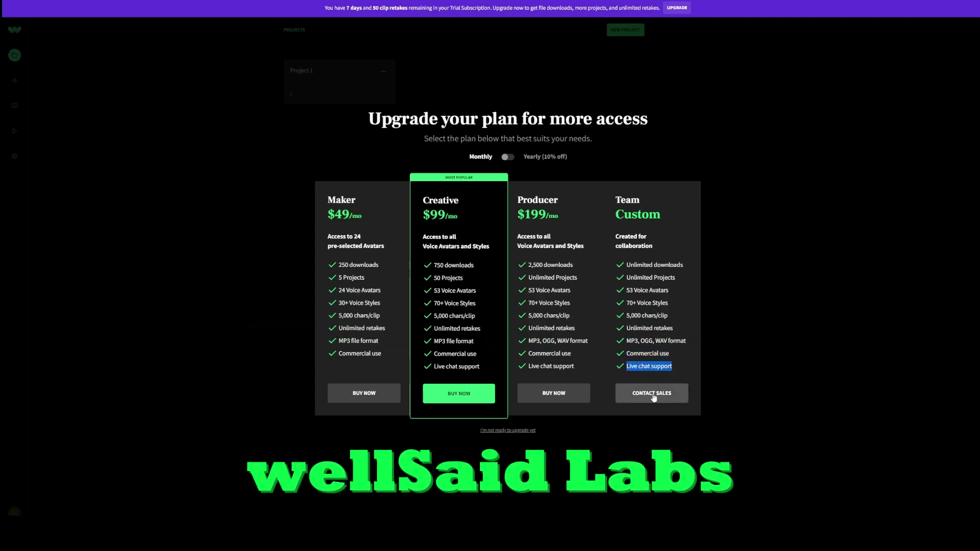